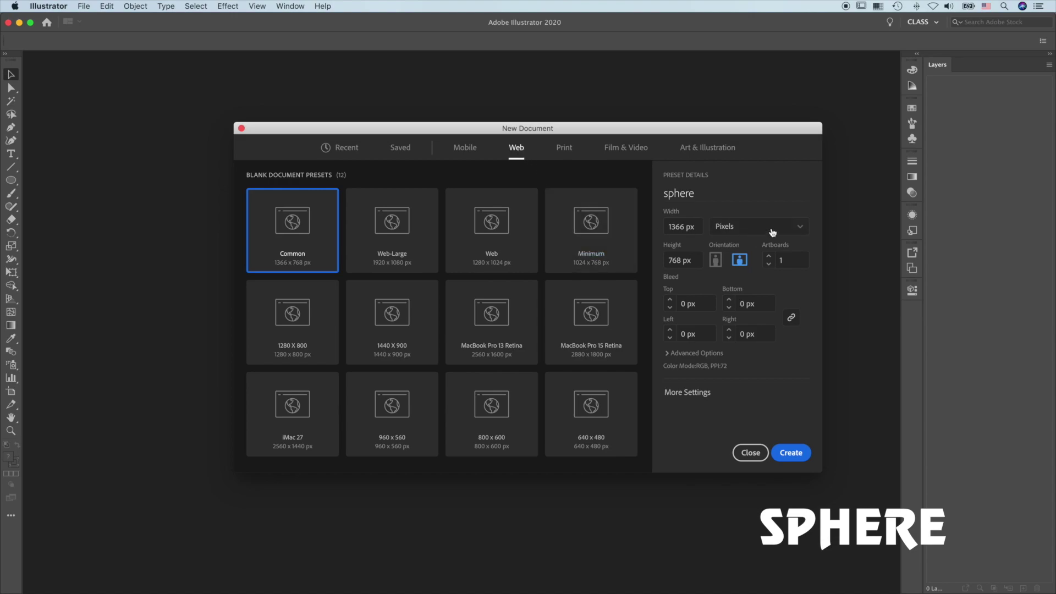
Step: Switch the new document's units to inches and set its size to 11 in wide by 8.5 in high
left_click(790, 227)
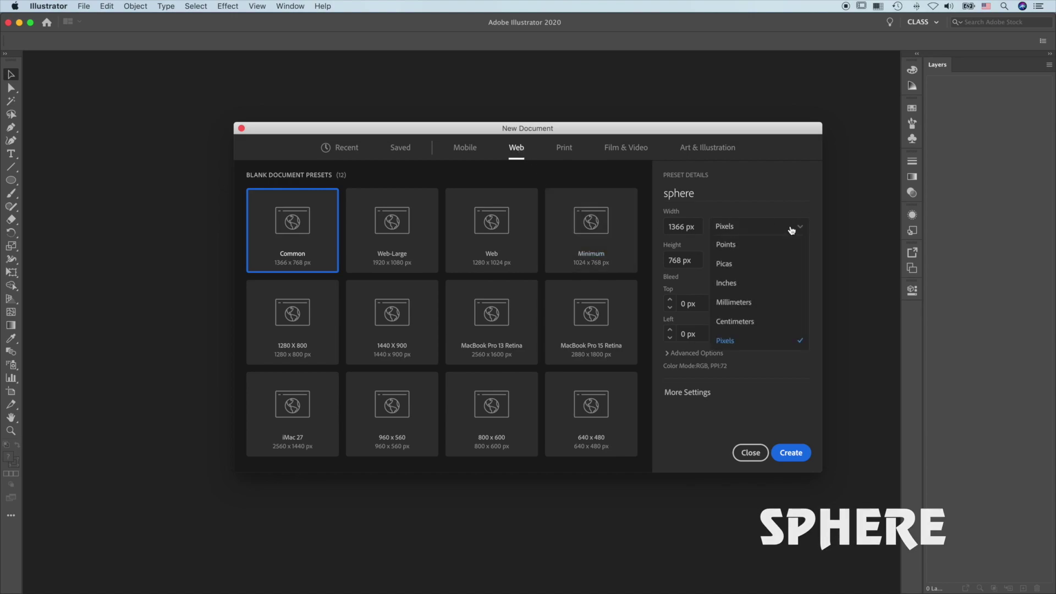
left_click(731, 283)
left_click_drag(667, 226, 702, 227)
type("11")
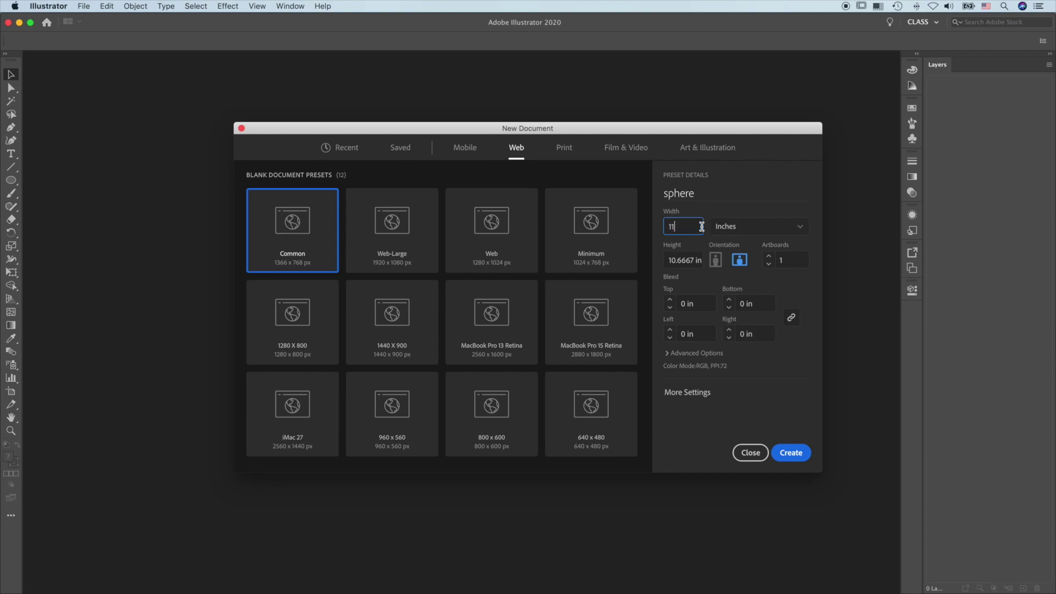
left_click_drag(667, 261, 708, 268)
type("8.5")
Step: Set the raster effects resolution to Medium (150 ppi) and create the document
left_click(668, 354)
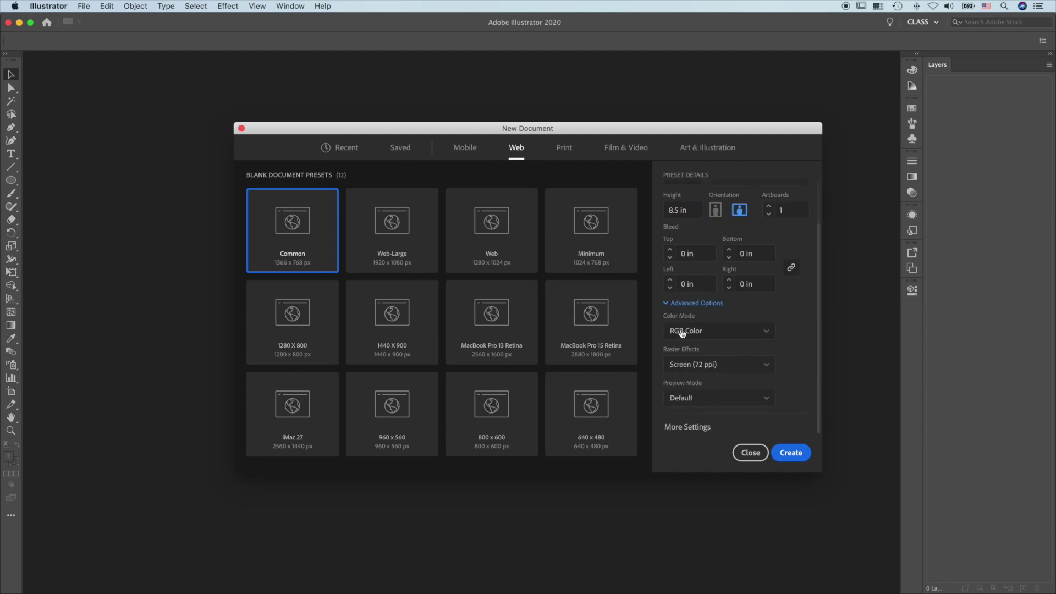
left_click(763, 365)
left_click(748, 402)
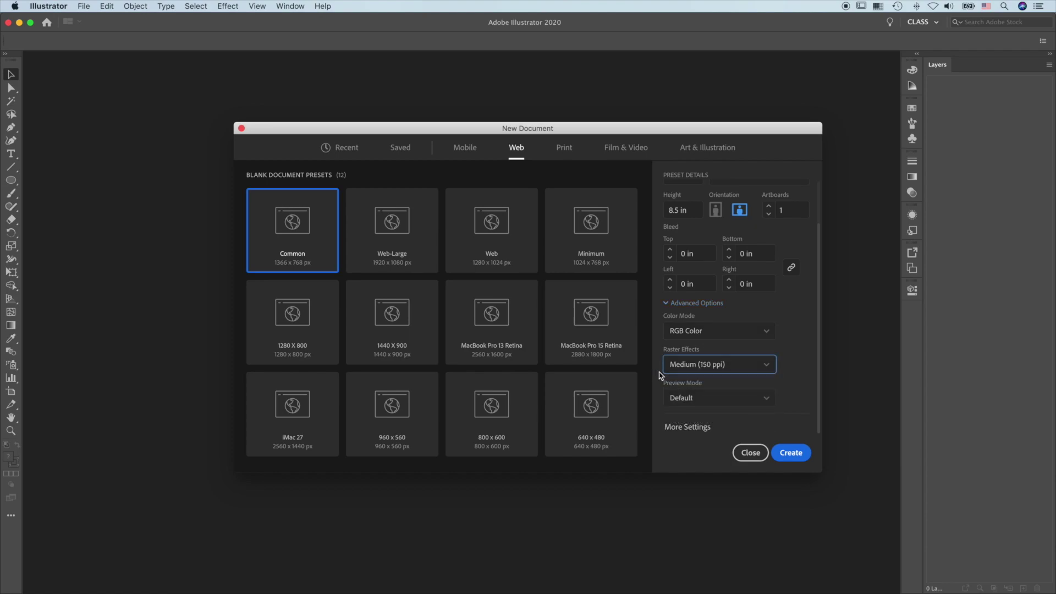
left_click(792, 454)
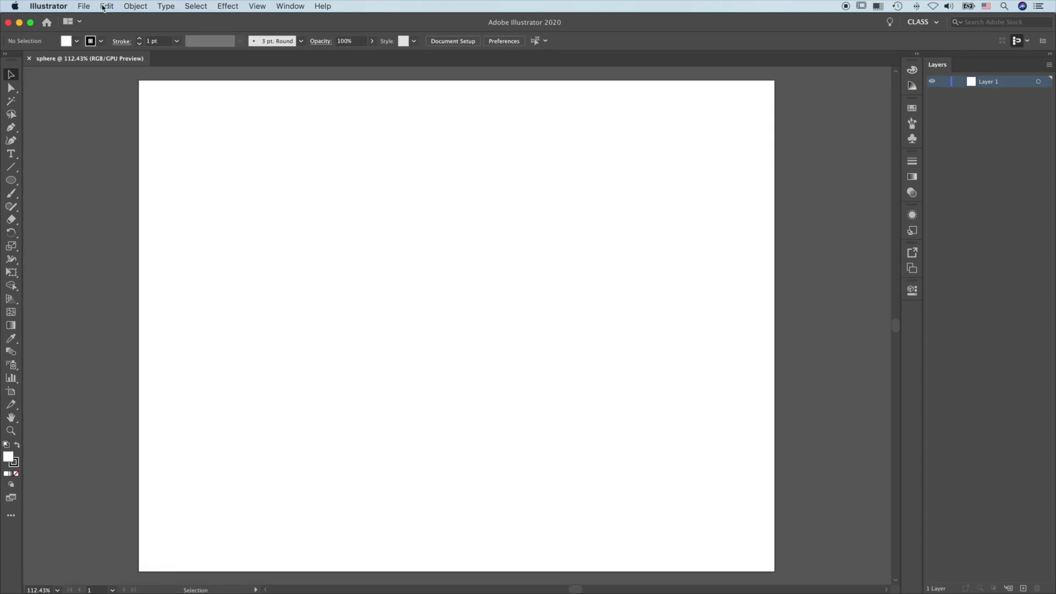
Step: Place the linked image sphere.jpg from the Desktop with its upper-left corner on the artboard's upper-left corner
left_click(83, 6)
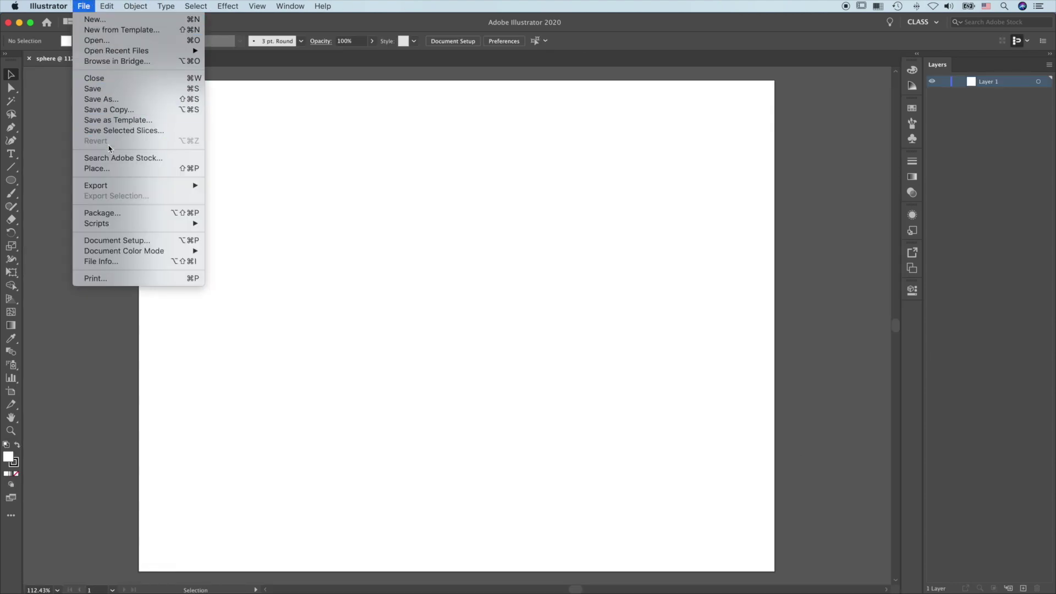
left_click(116, 170)
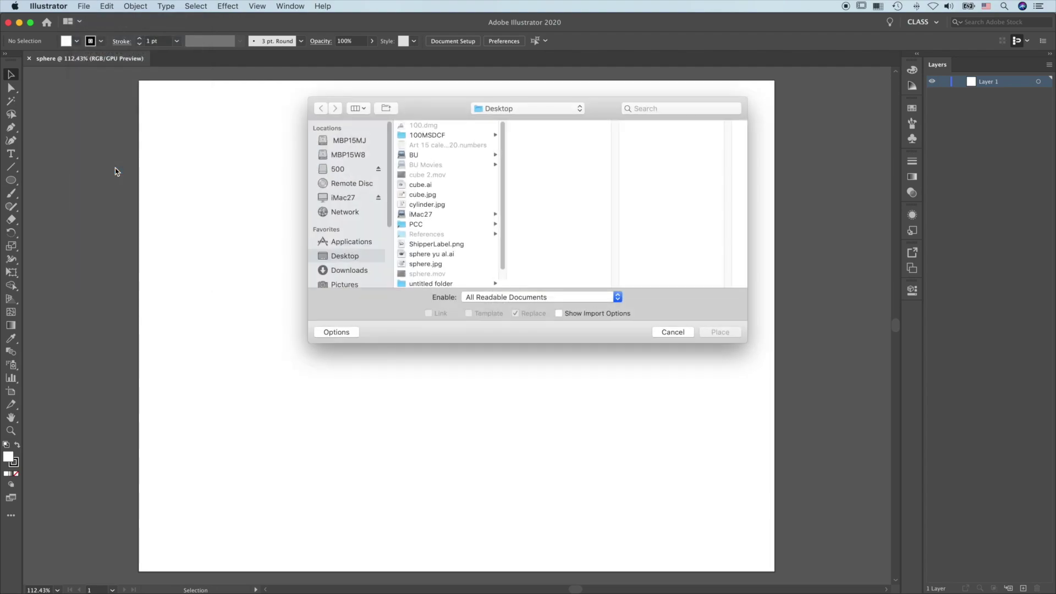
left_click(403, 265)
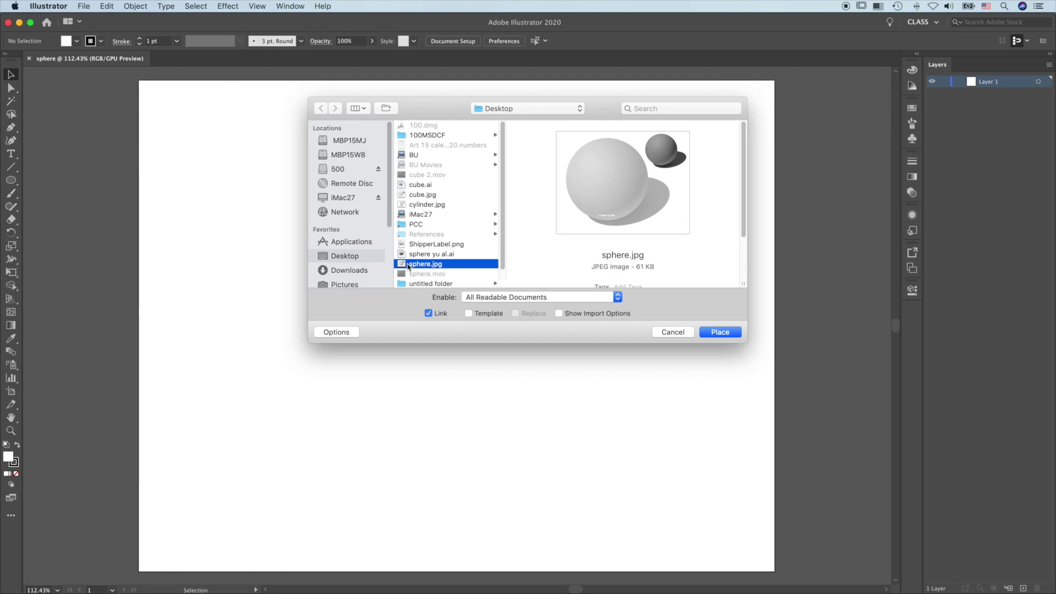
left_click(721, 332)
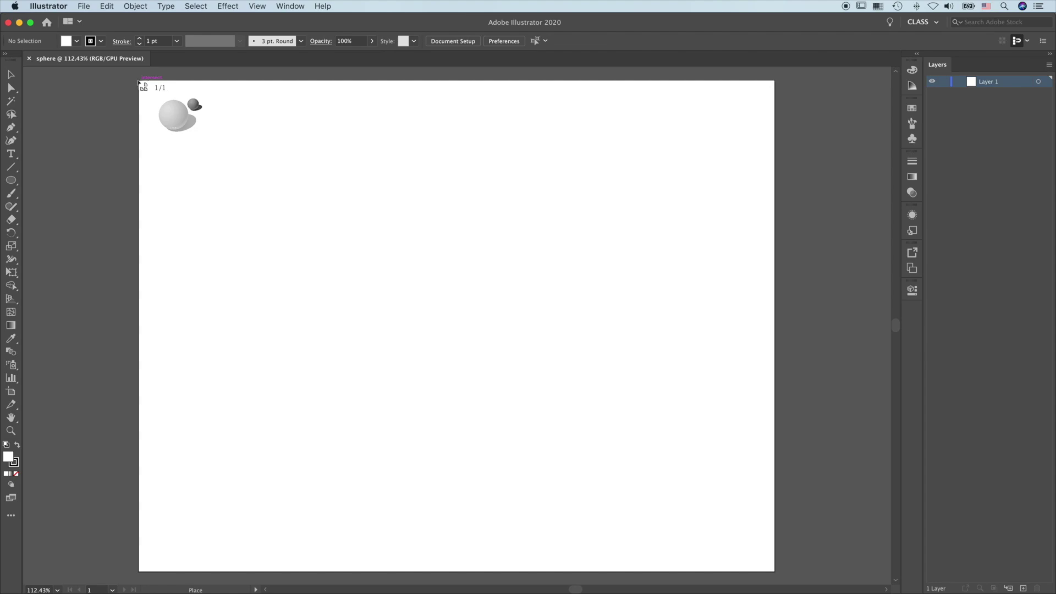
left_click(139, 82)
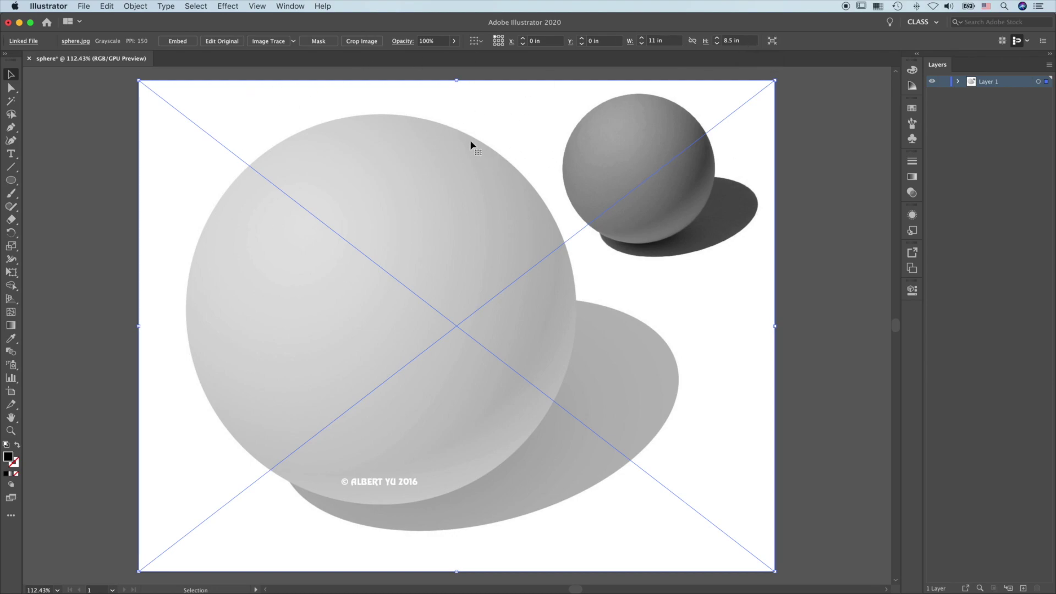
Step: Rename the layer holding the placed image to "photo" and lock it
double_click(987, 82)
type("photo")
key("Return")
left_click(945, 82)
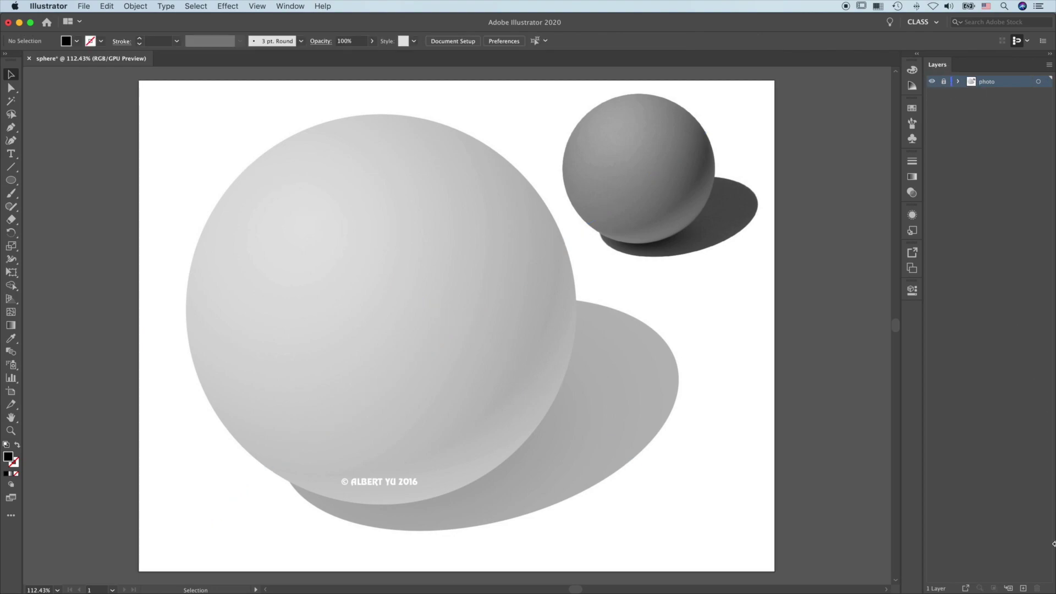
Step: Add a new layer above the photo layer and name it "sphere"
left_click(1024, 588)
double_click(990, 81)
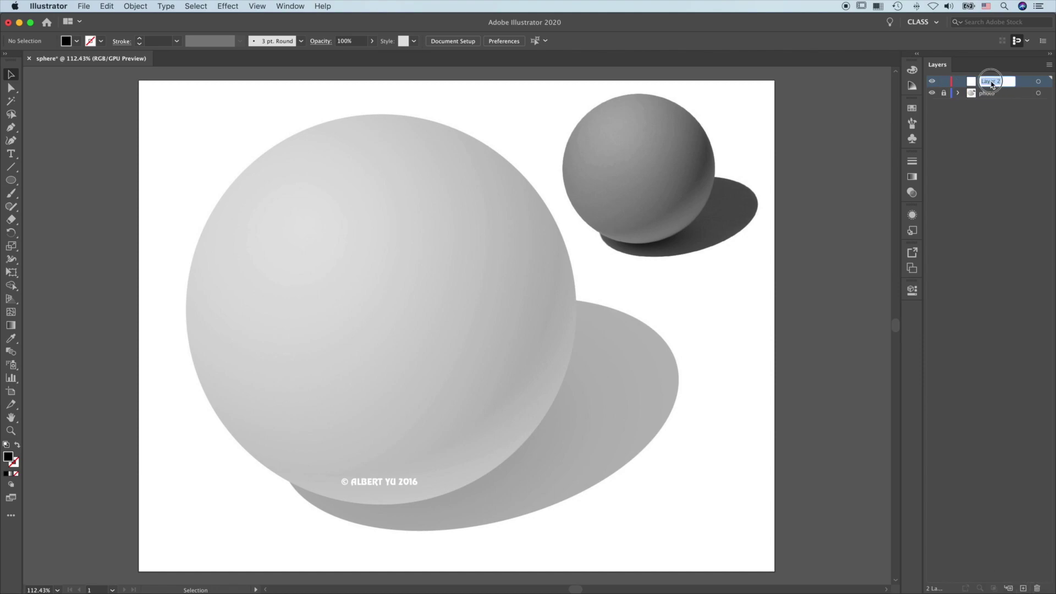
type("sphere")
key("Return")
Step: Draw a circle about 6.76 in across over the large sphere and swap its fill and stroke, leaving a black outline without fill
key("l")
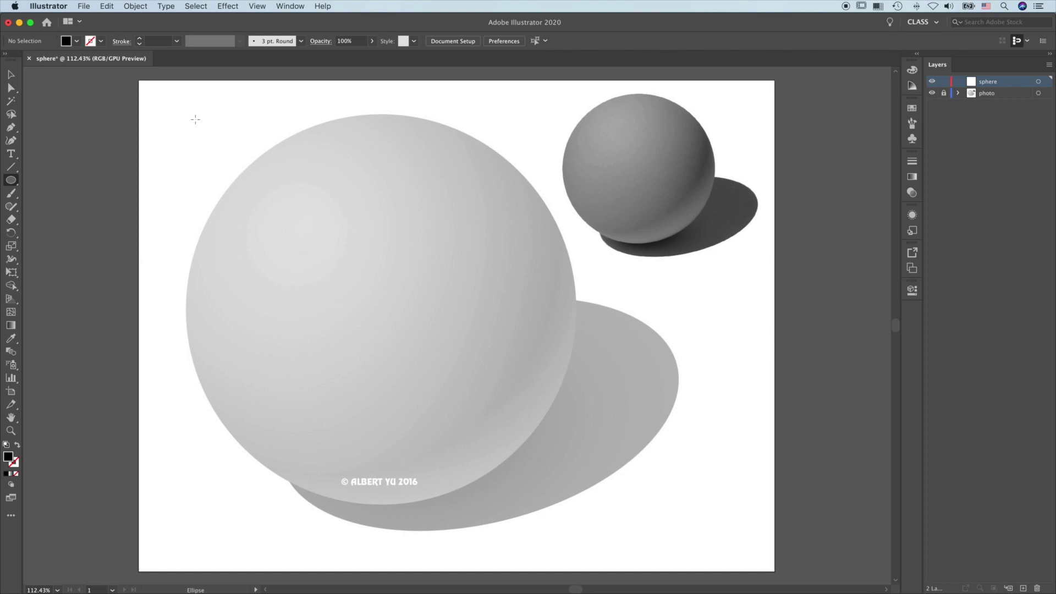
left_click_drag(195, 118, 521, 509)
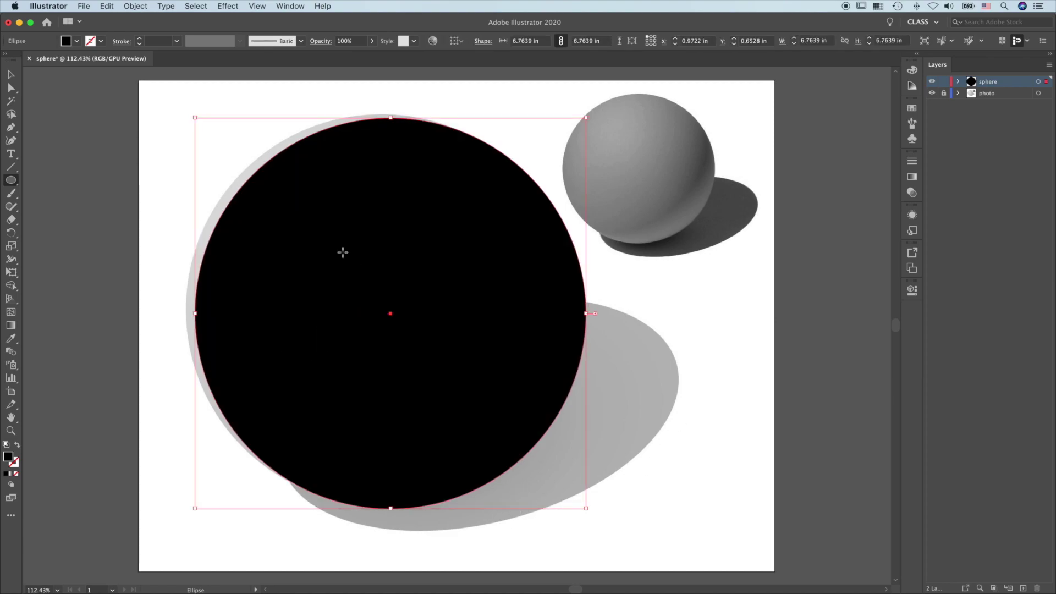
left_click(17, 446)
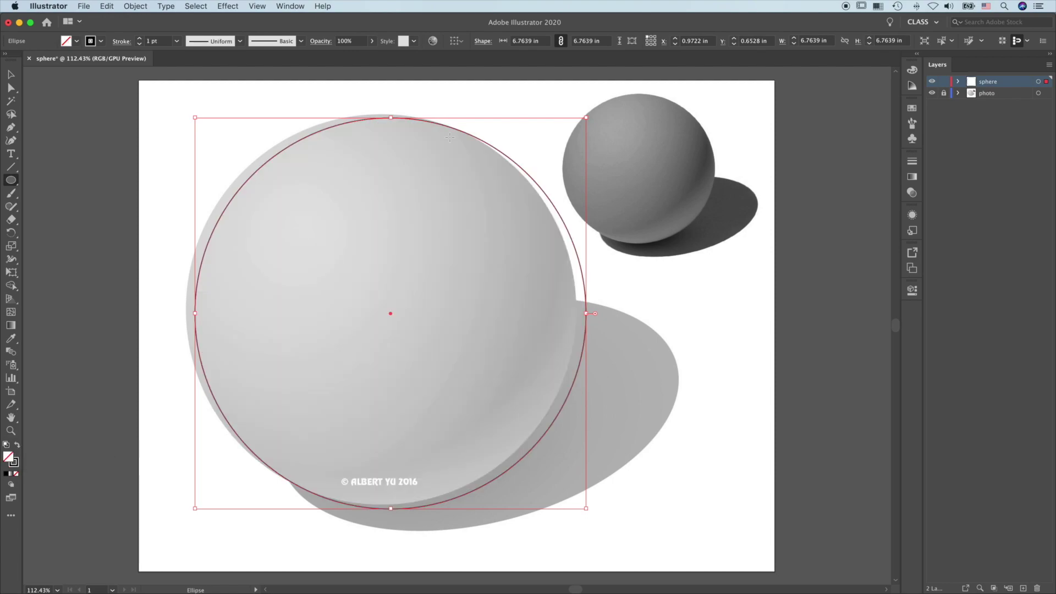
Step: Nudge the circle up and to the left to line it up with the large sphere's edge, at about X 0.81 in, Y 0.57 in
key("Up")
key("Up")
key("Up")
key("Up")
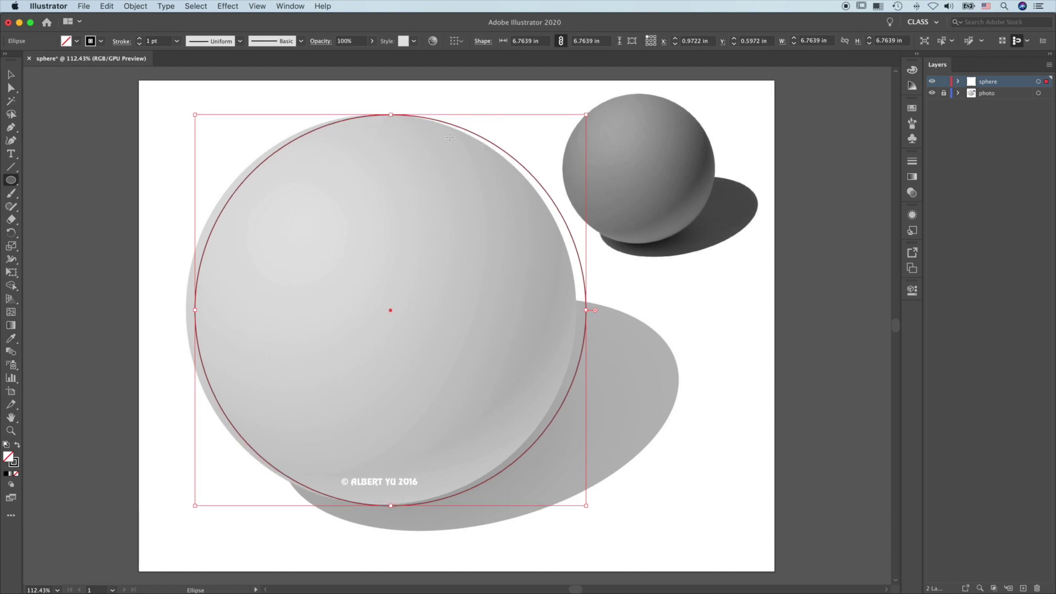
key("Left")
key("Left")
key("Left")
key("Left")
key("Left")
key("Left")
key("Left")
key("Left")
key("Left")
key("Left")
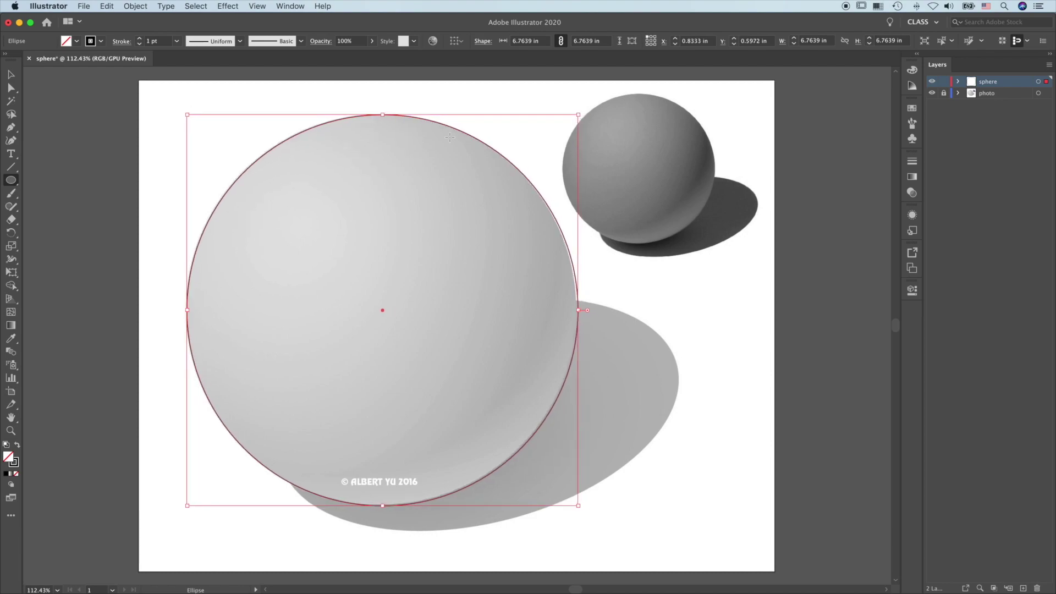
key("Left")
key("Left")
key("Up")
key("Up")
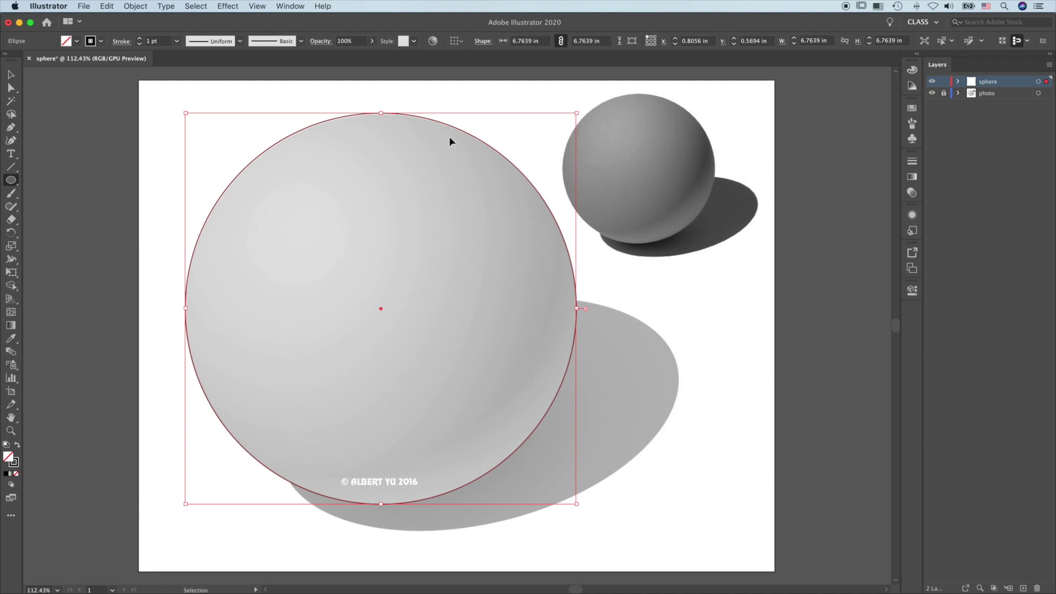
Step: Fine-tune the circle's size and position against the large sphere's edge, ending about 6.76 in across at X 0.81 in, Y 0.59 in
key("super+equal")
key("super+equal")
key("space")
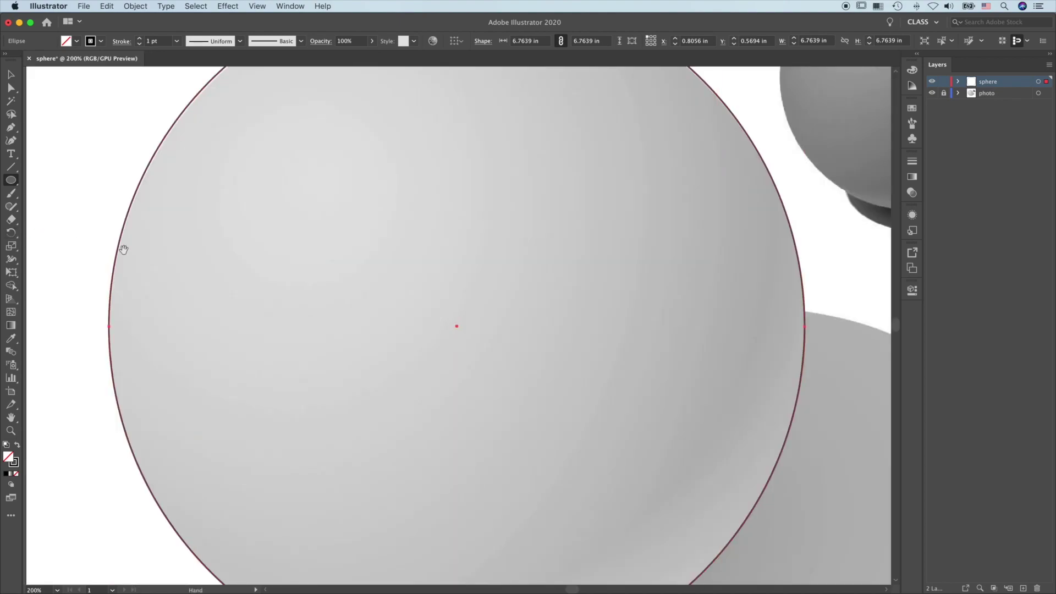
left_click_drag(115, 292, 264, 462)
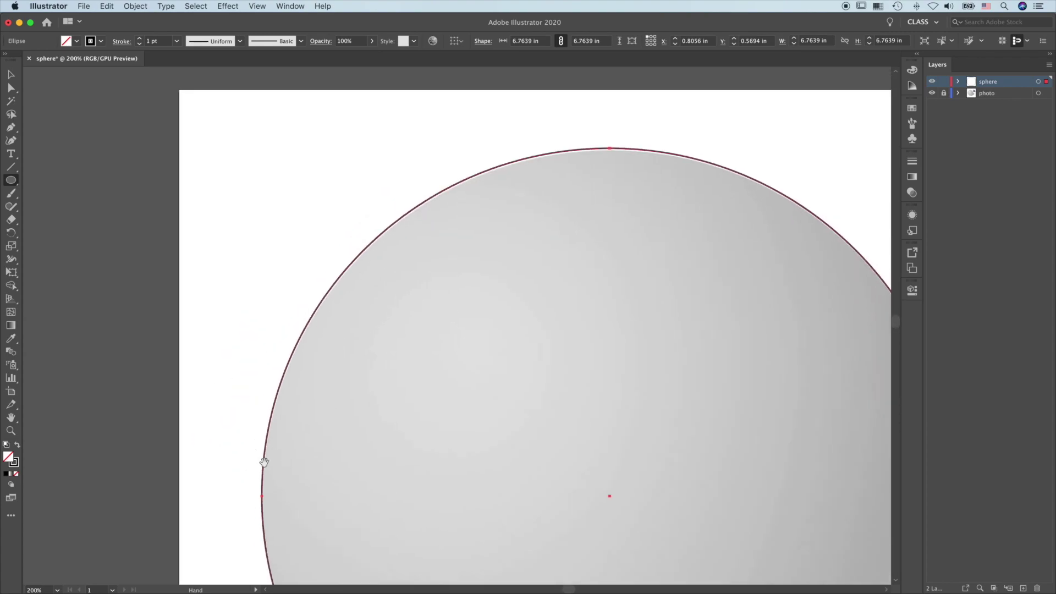
left_click_drag(552, 292, 417, 274)
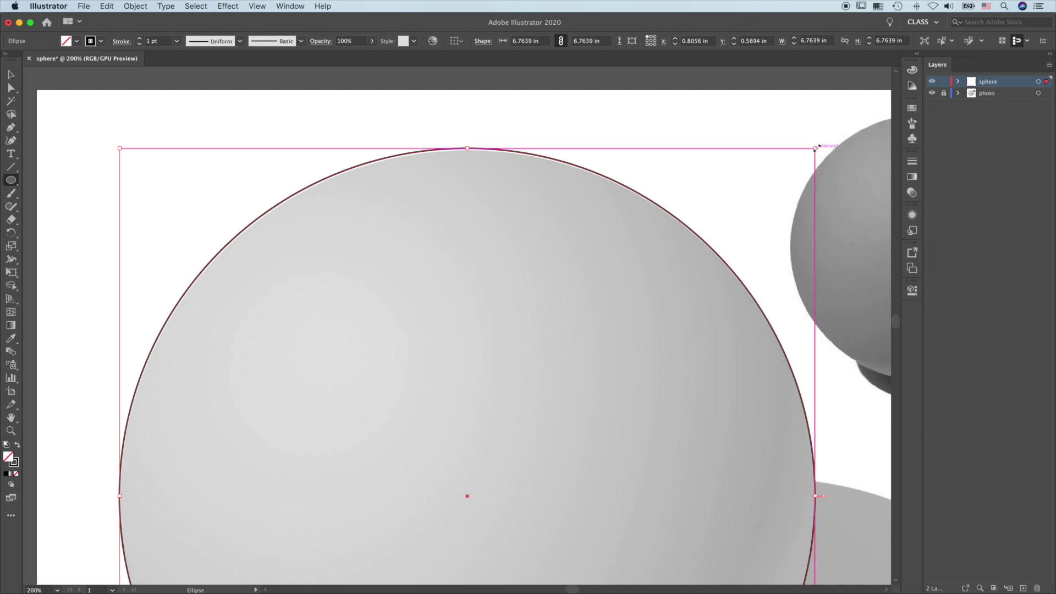
left_click_drag(816, 147, 812, 151)
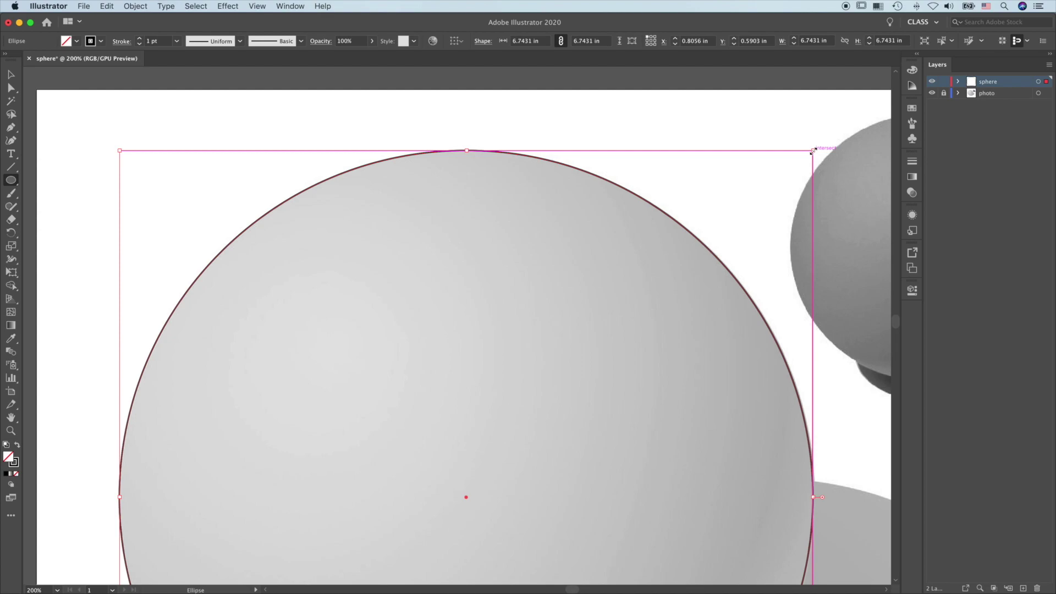
key("Right")
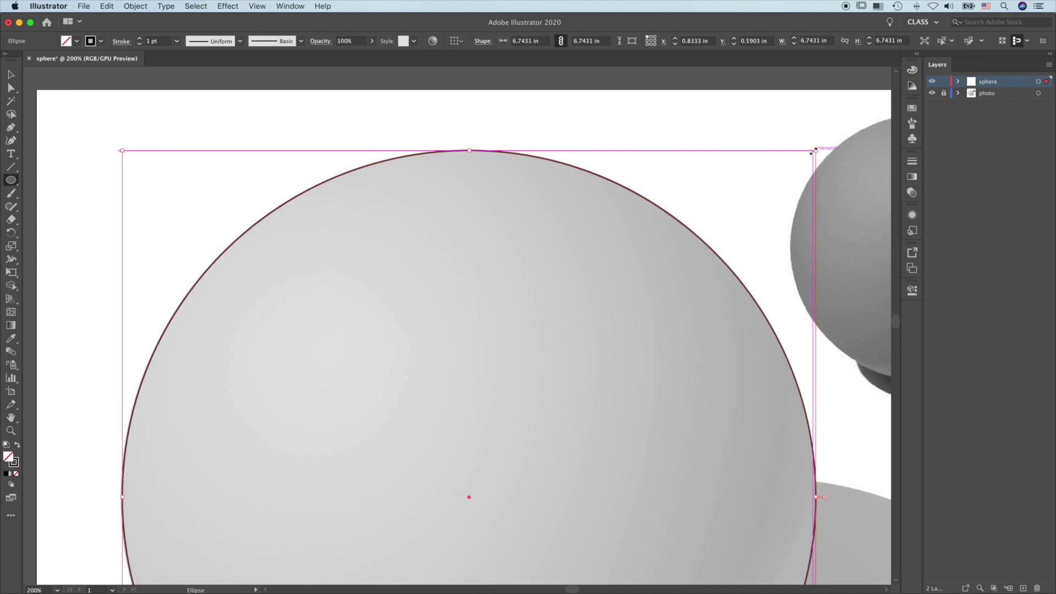
left_click_drag(342, 486, 341, 162)
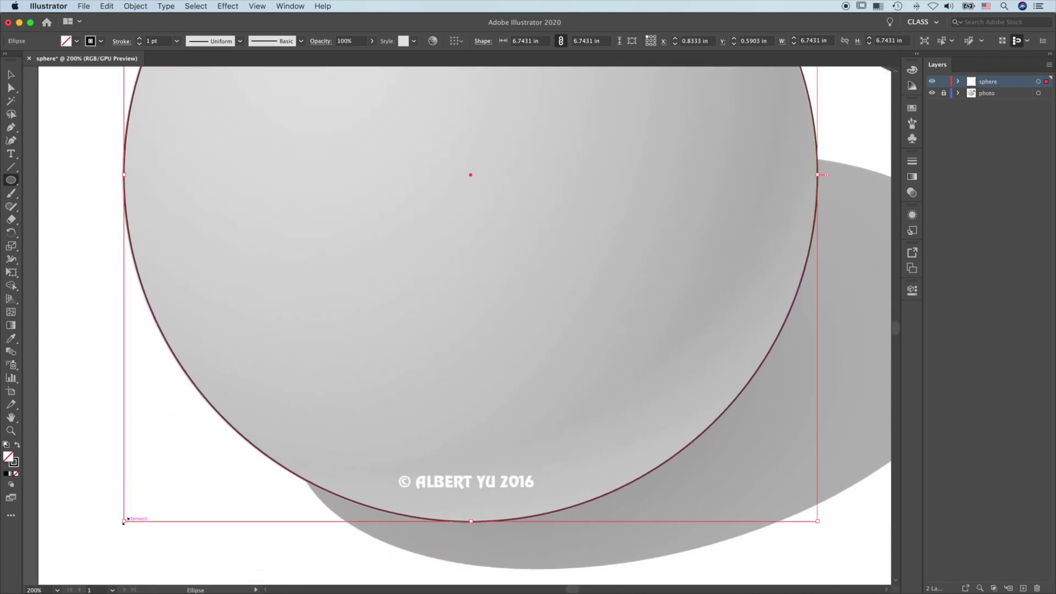
left_click_drag(123, 522, 122, 524)
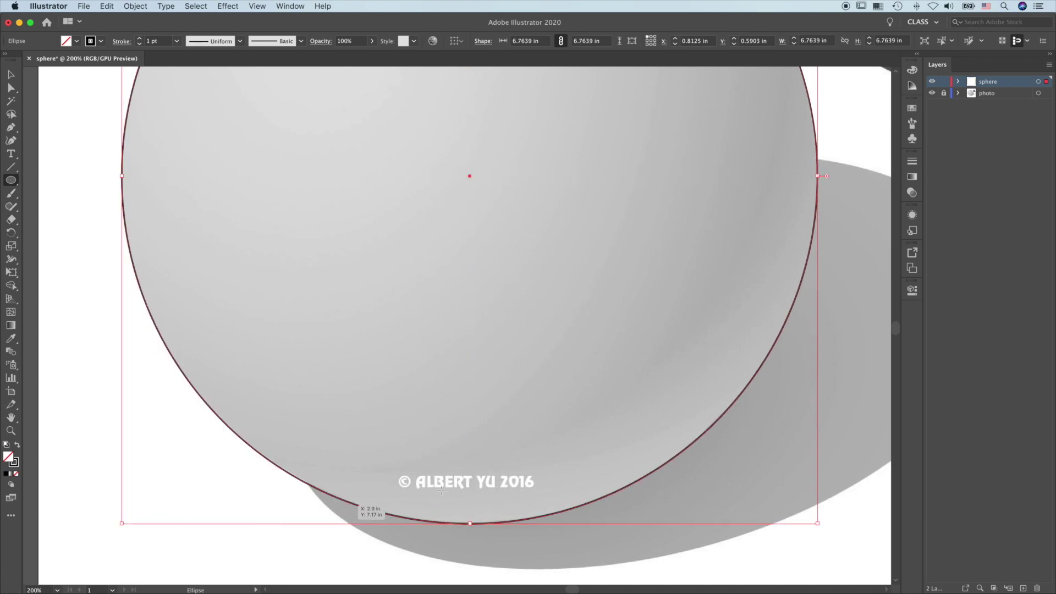
left_click_drag(648, 94, 617, 347)
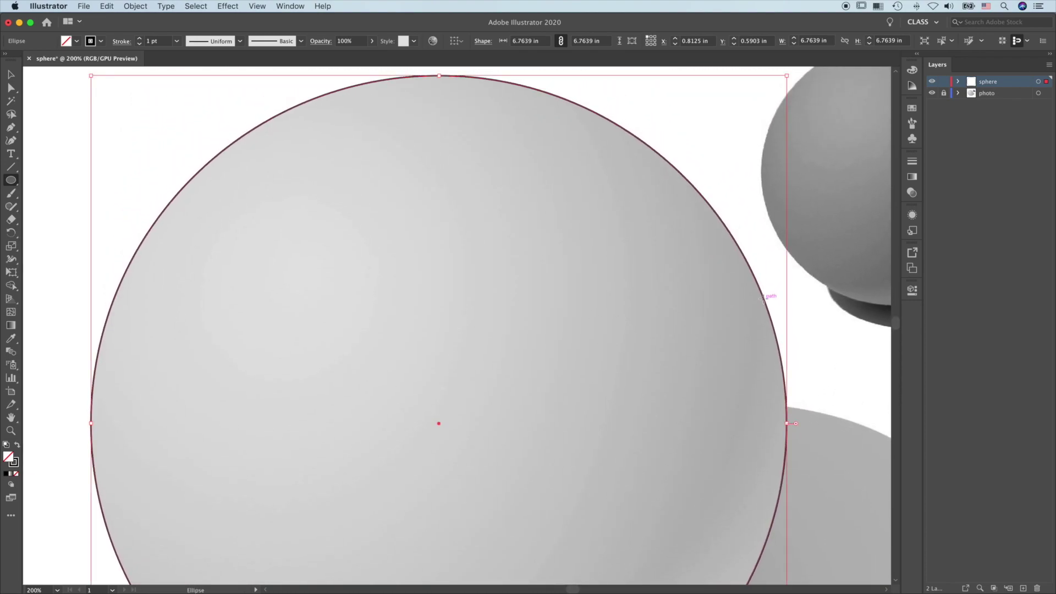
key("super+0")
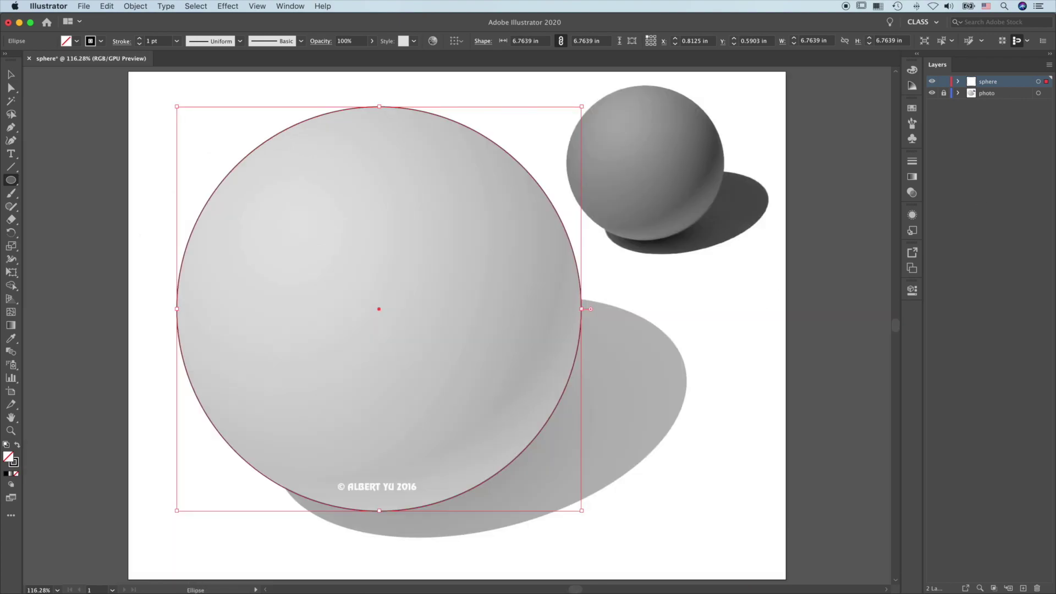
Step: Rename the circle object inside the sphere layer to "sphere"
left_click(958, 82)
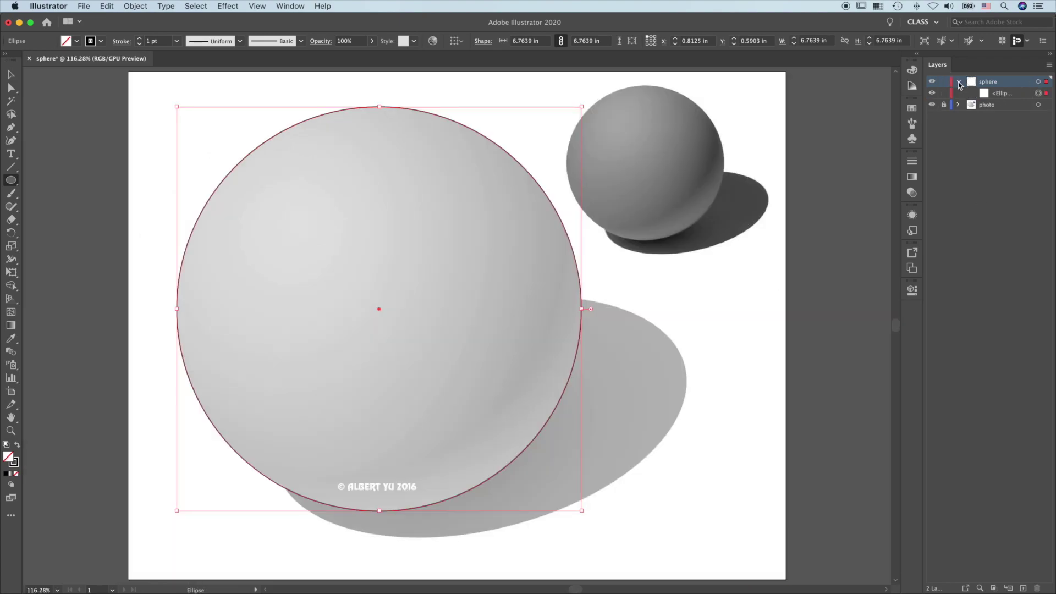
double_click(1001, 93)
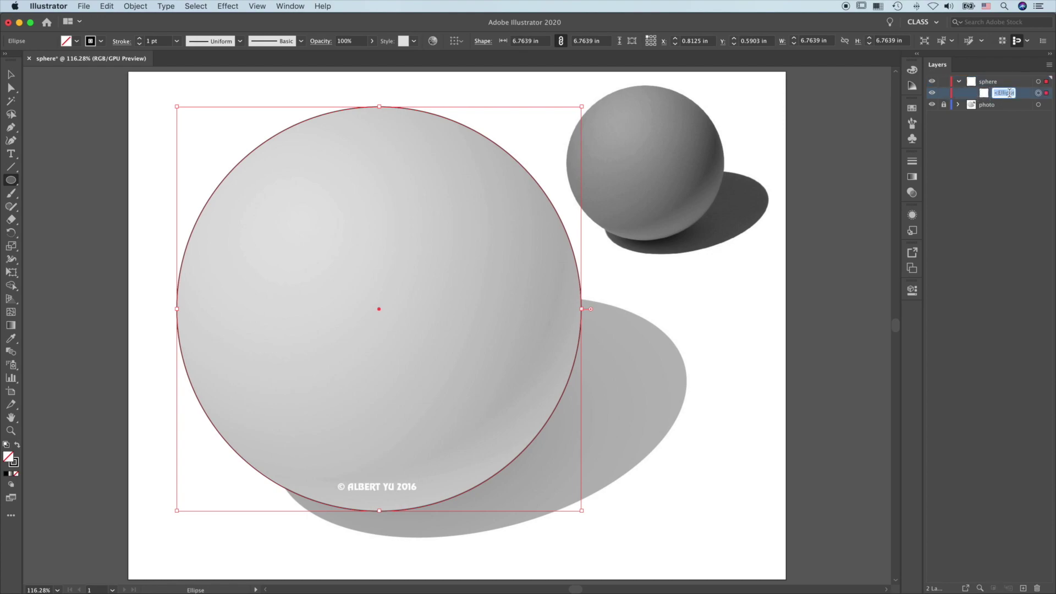
type("sphere")
key("Return")
Step: Draw an ellipse about 7.18 by 4.14 in over the large sphere's cast shadow and rotate it counterclockwise to match the shadow's tilt
left_click_drag(689, 296, 260, 542)
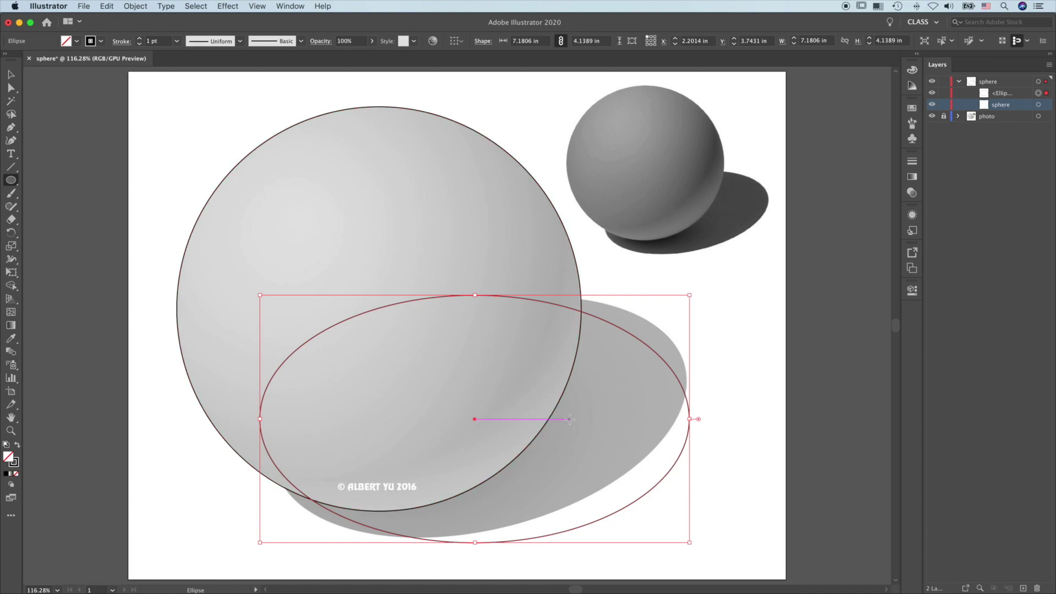
key("r")
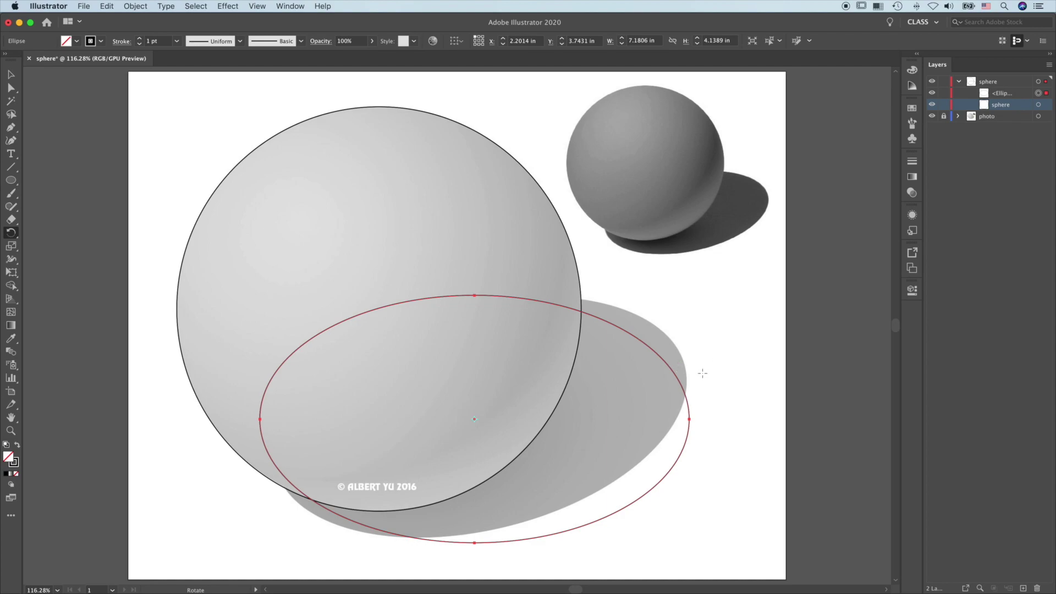
left_click_drag(703, 374, 705, 373)
left_click_drag(703, 368, 695, 321)
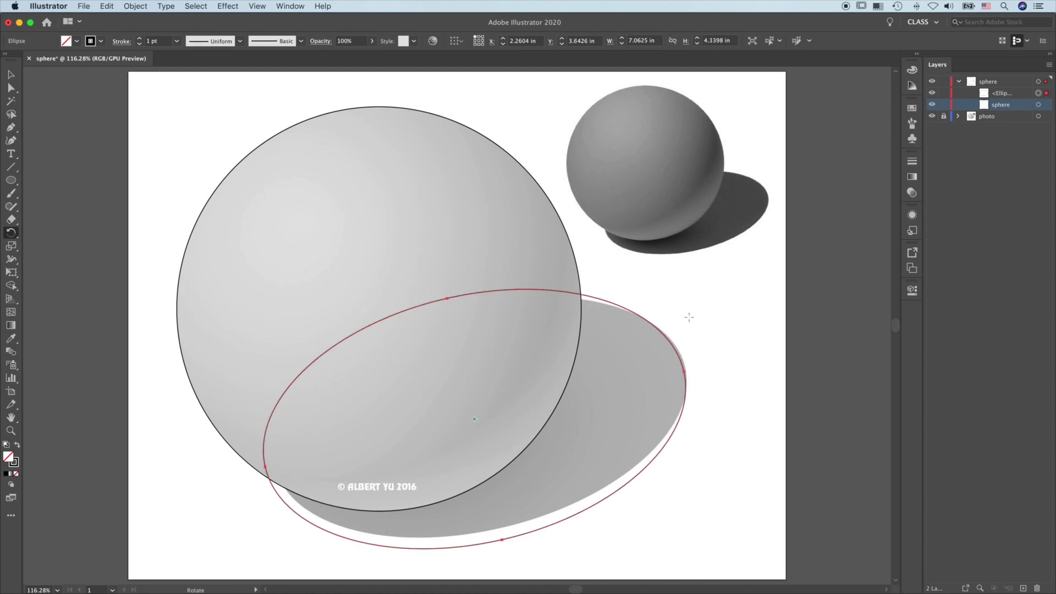
Step: Nudge the shadow ellipse right and up, and reduce its height to about 3.96 in to follow the shadow's lower edge
key("Right")
key("Right")
key("Right")
key("Right")
key("Up")
key("Up")
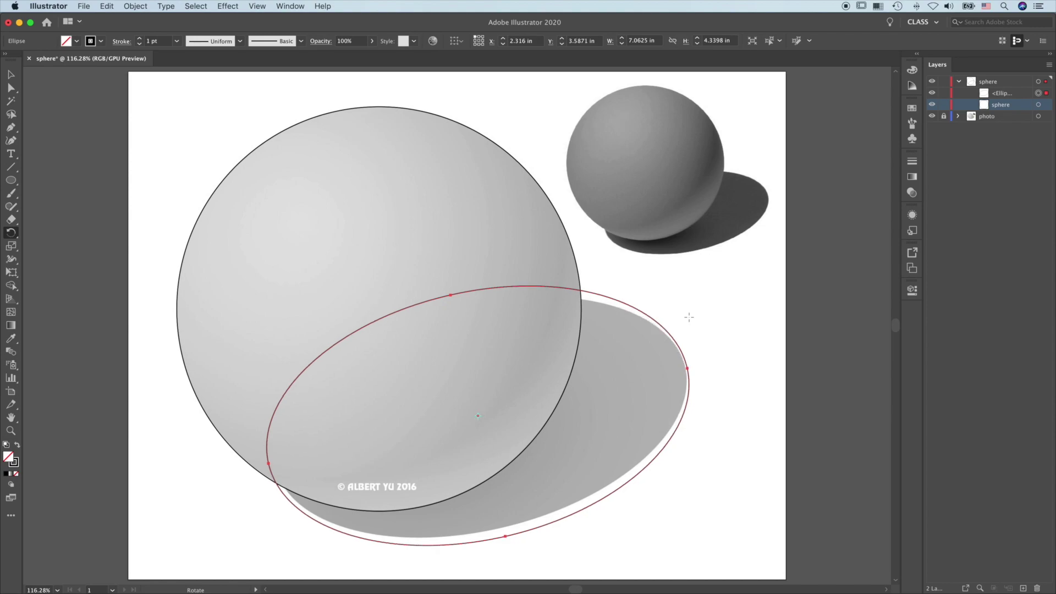
key("v")
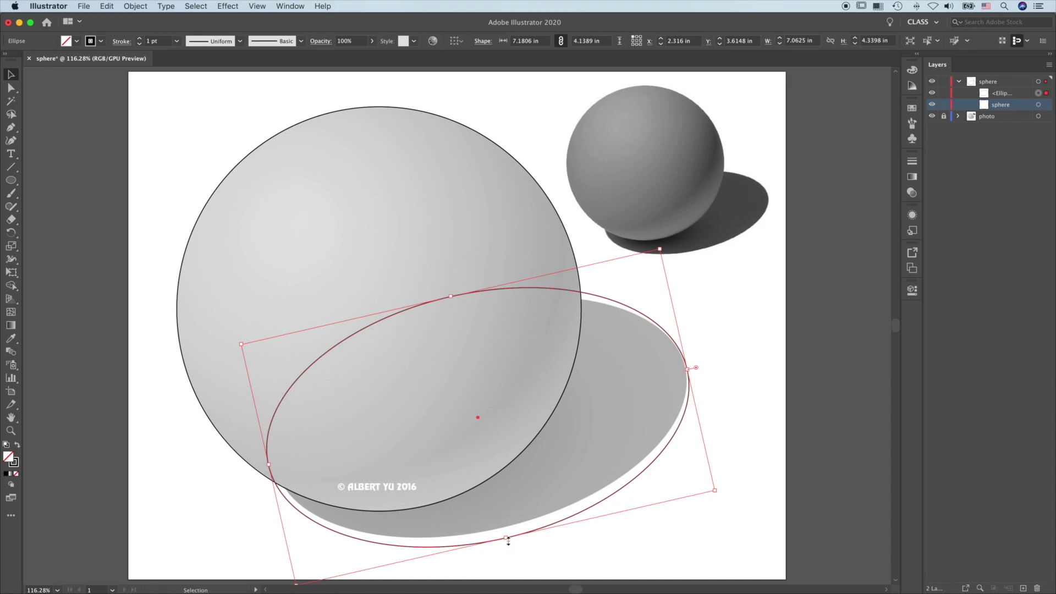
left_click_drag(507, 538, 504, 529)
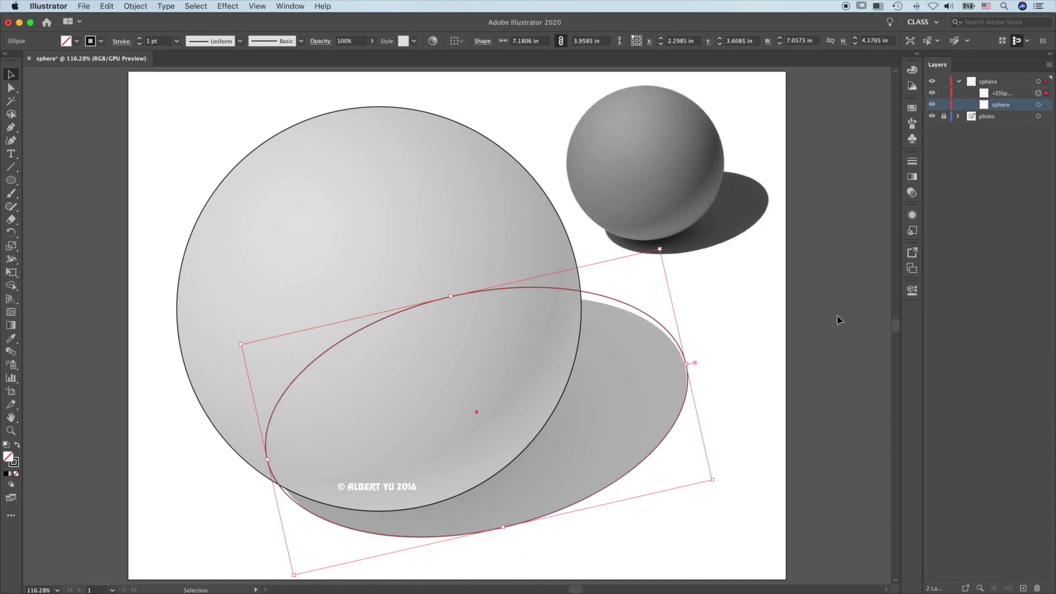
Step: Refine the shadow ellipse's size, position and tilt to fit the large sphere's cast shadow, ending about 7.07 by 3.78 in
left_click_drag(453, 296, 456, 306)
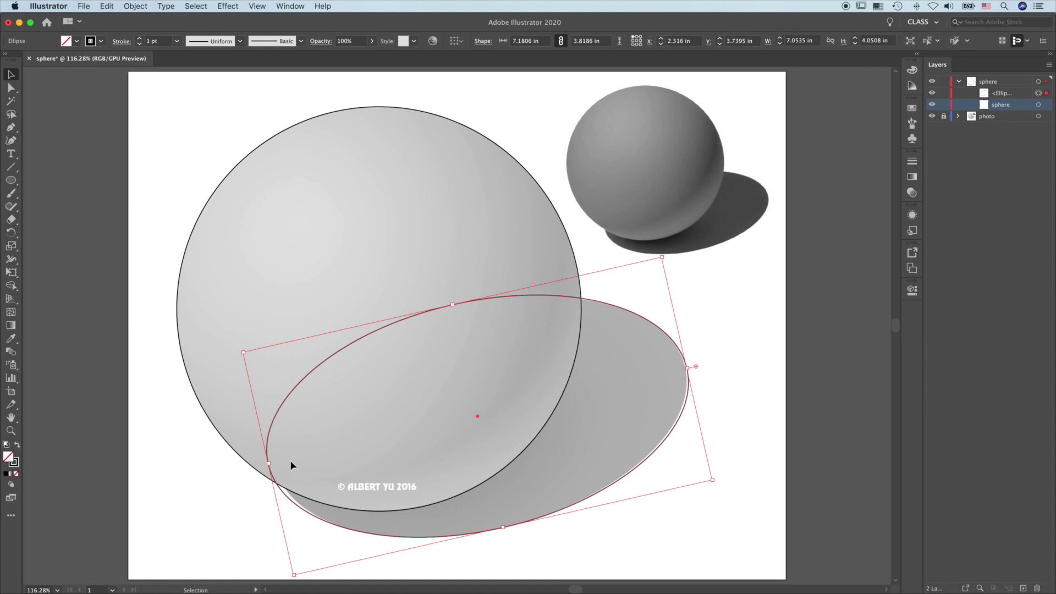
left_click_drag(269, 463, 275, 467)
key("a")
key("super+equal")
key("super+equal")
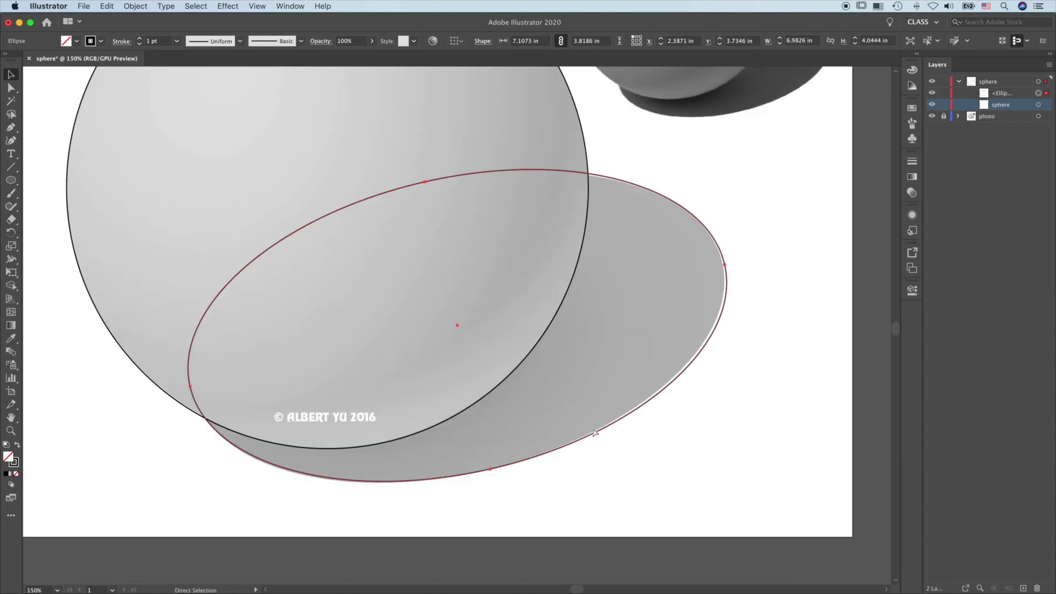
key("v")
left_click_drag(811, 237, 810, 237)
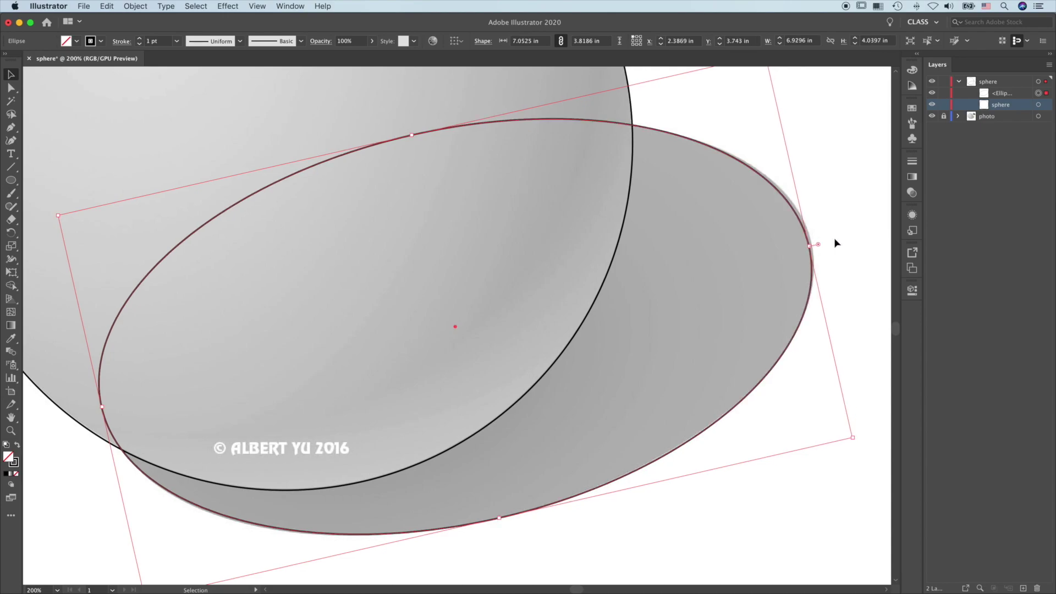
left_click_drag(104, 413, 109, 412)
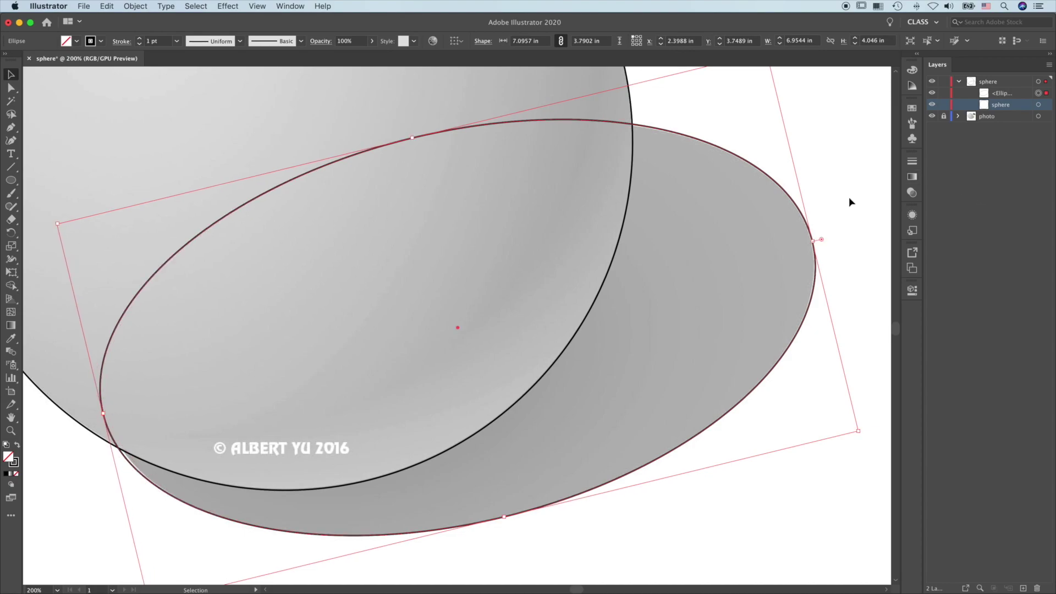
key("space")
left_click_drag(670, 240, 667, 277)
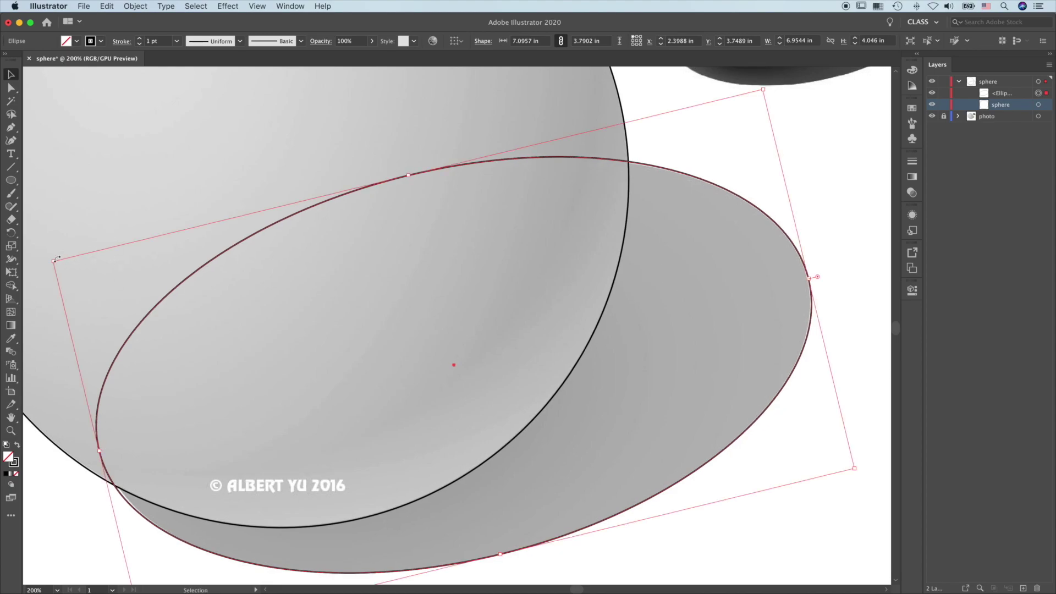
left_click_drag(53, 261, 55, 262)
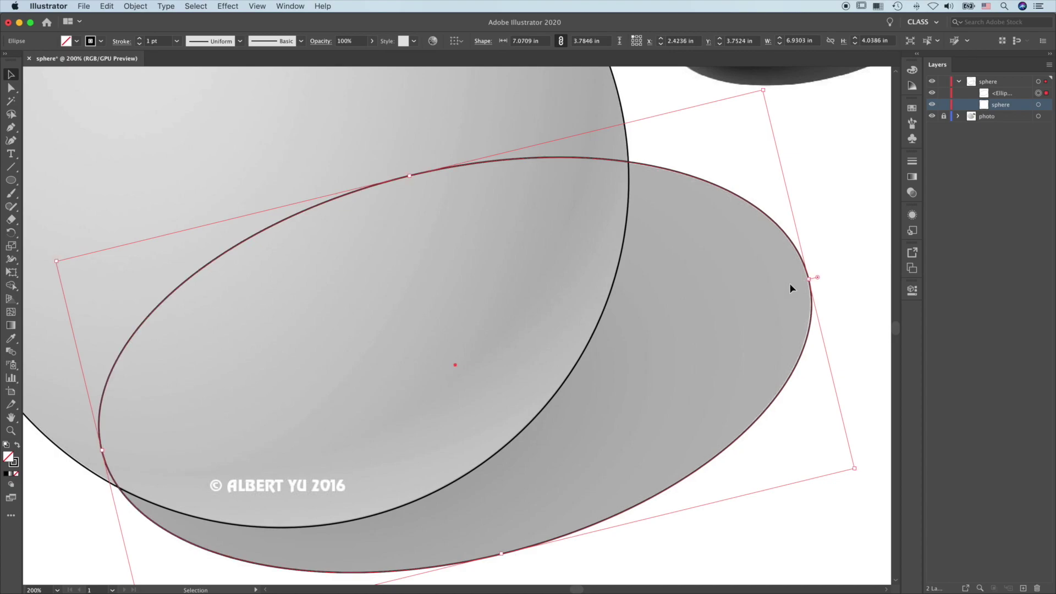
Step: Rename the ellipse object "shadow" and move it beneath the sphere object within the sphere layer
key("super+0")
double_click(1002, 93)
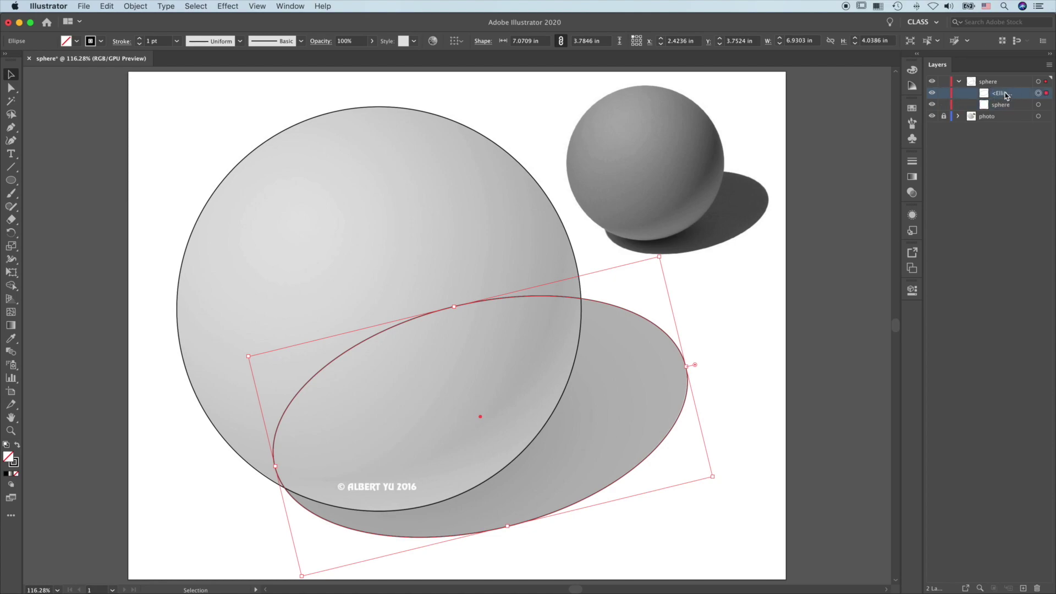
type("shadow")
key("Return")
left_click(1008, 96)
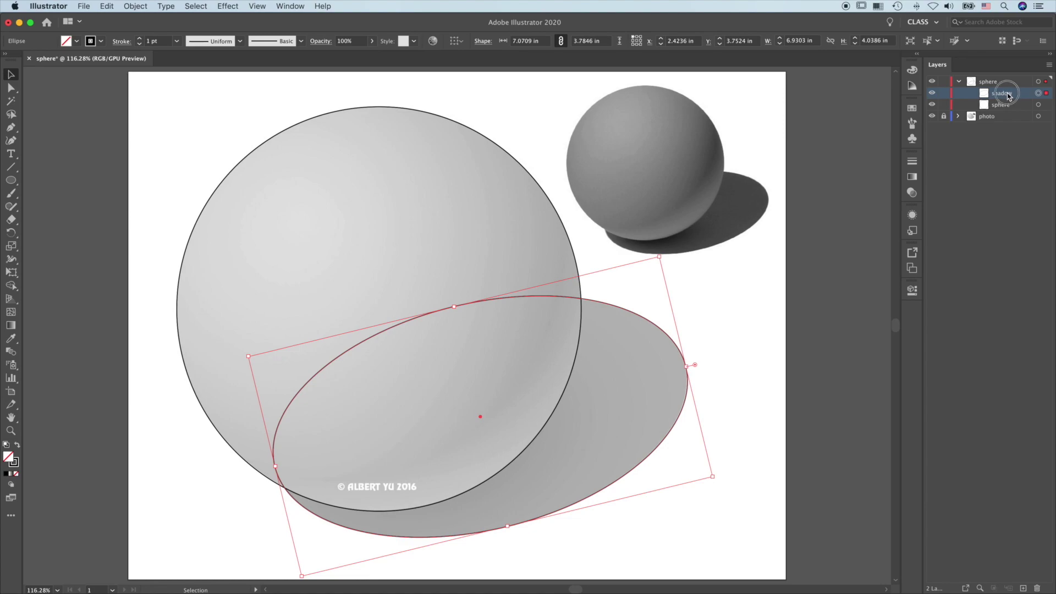
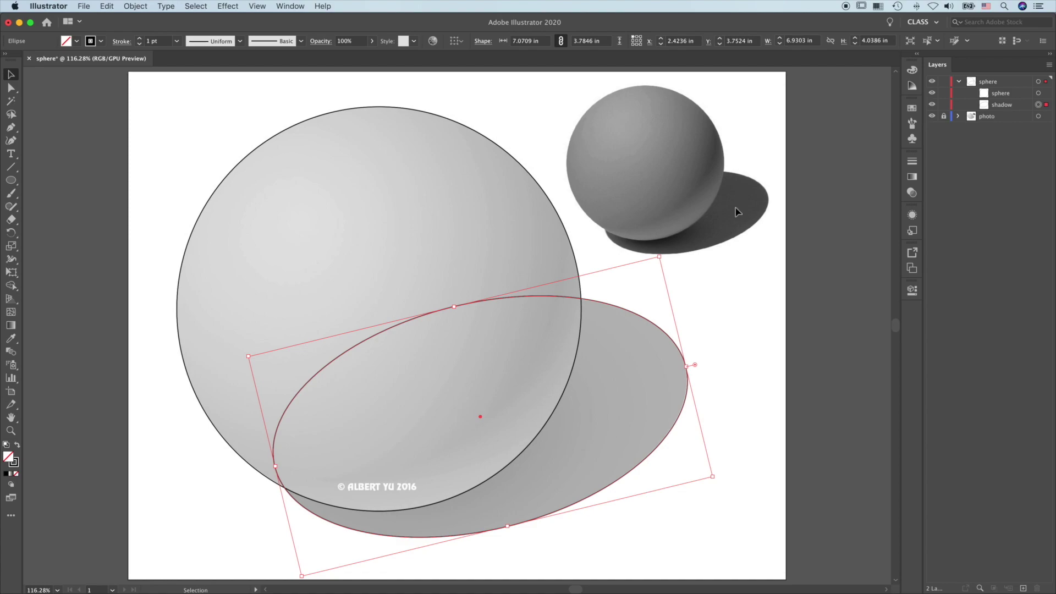
Step: Fill the shadow ellipse and the sphere circle with flat grays sampled from the small reference sphere's shadow and surface
key("i")
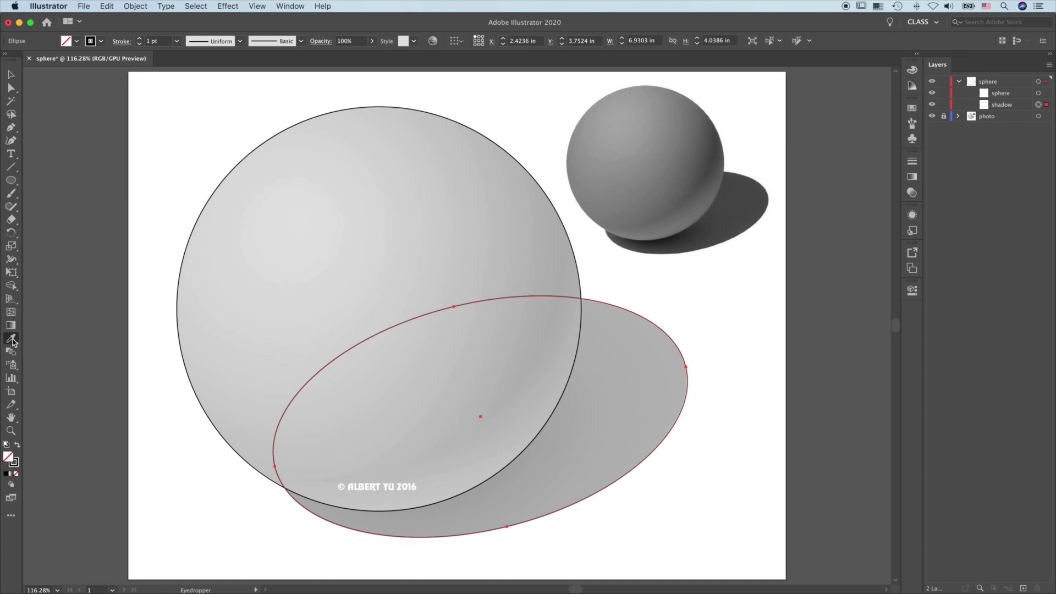
left_click(701, 226)
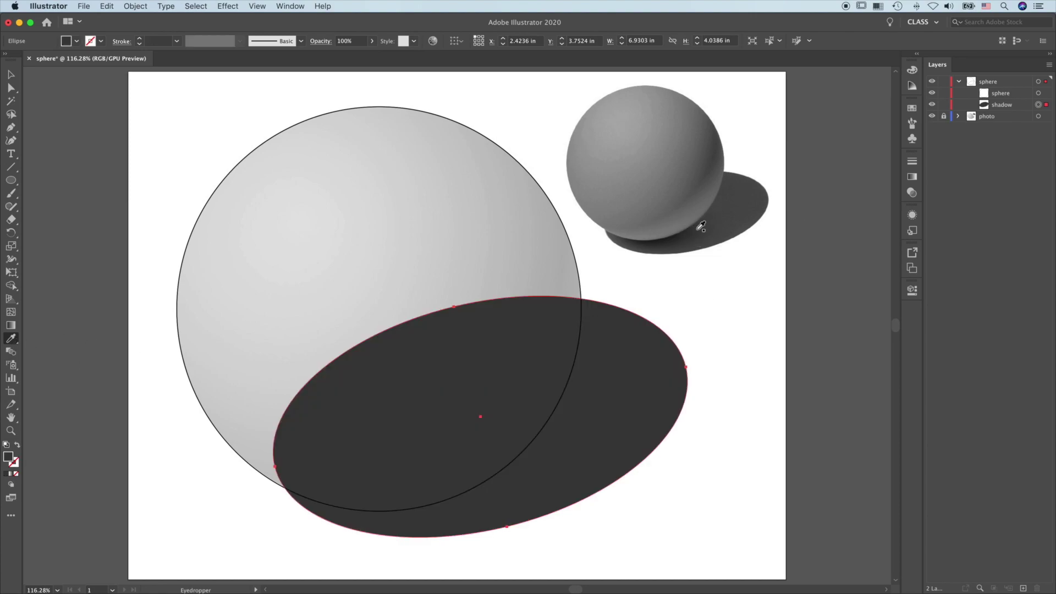
left_click(1044, 94)
left_click(651, 165)
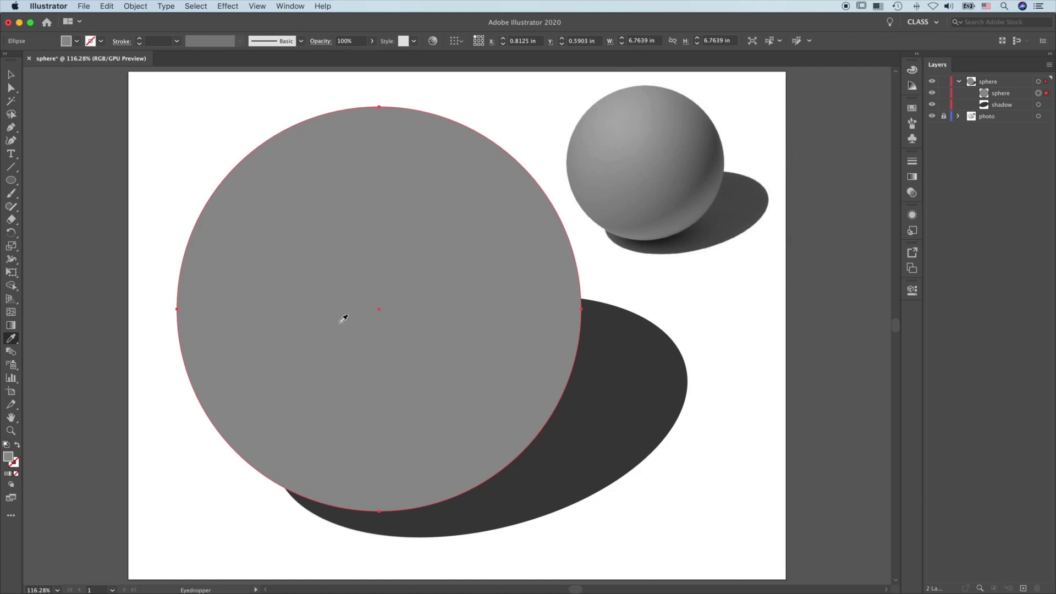
Step: Apply a radial gradient to the sphere, running from its upper-left highlight to its lower-right edge at about -52.7°
left_click(11, 477)
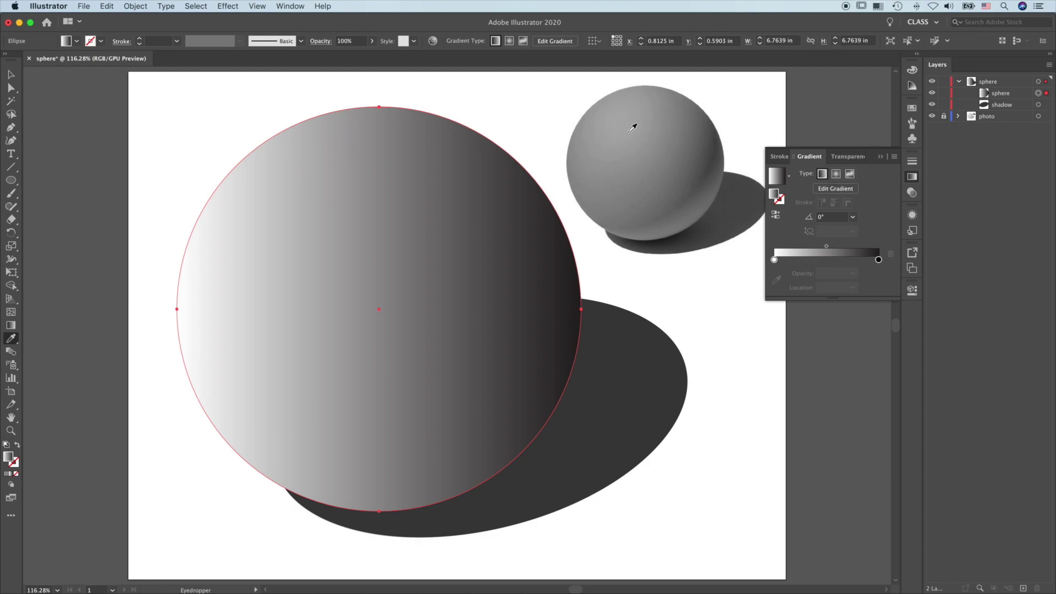
left_click(836, 174)
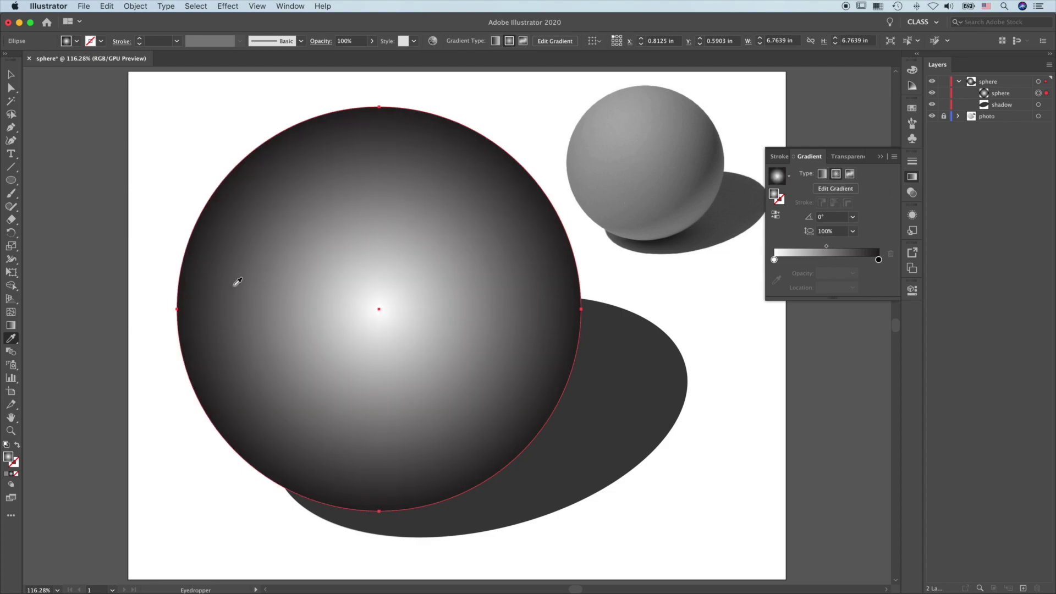
left_click(11, 326)
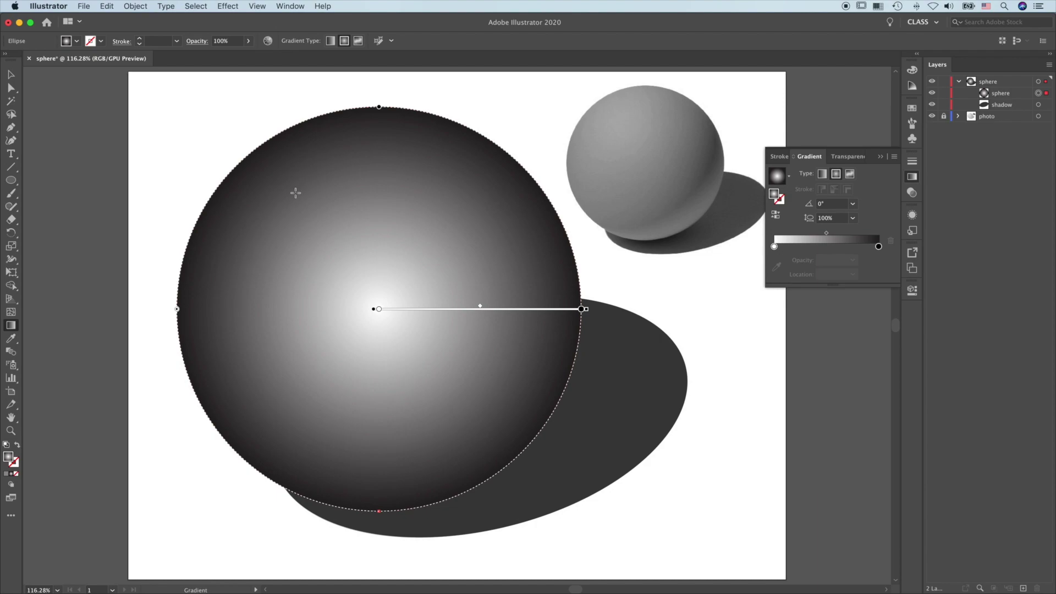
mouse_move(295, 193)
left_mouse_down()
mouse_move(448, 378)
mouse_move(506, 471)
left_mouse_up()
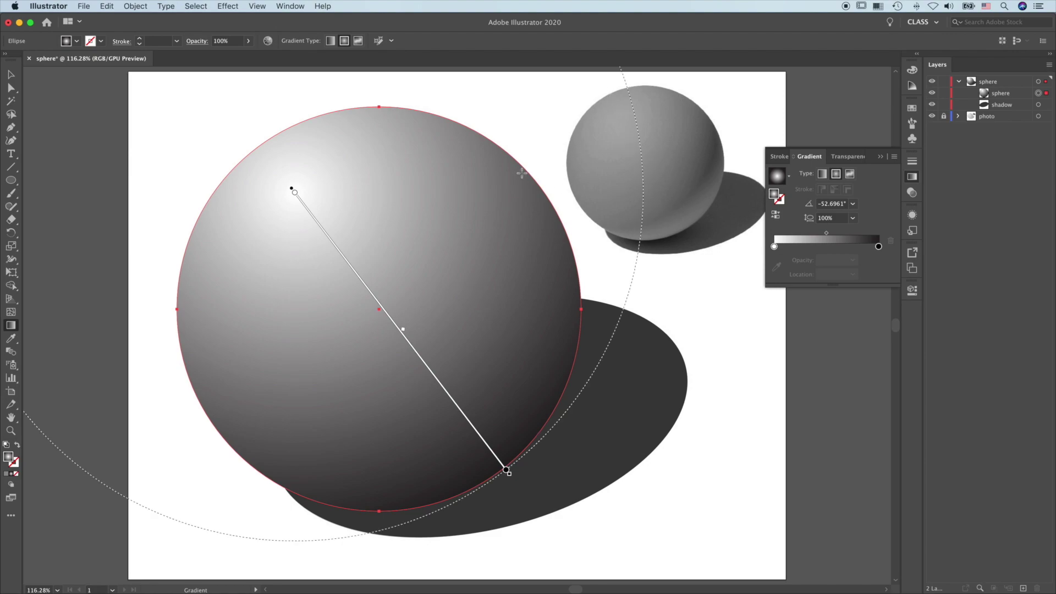
Step: Recolor the gradient's inner and outer stops with the highlight and lower-right reflected-light grays sampled from the small reference sphere
left_click(292, 190)
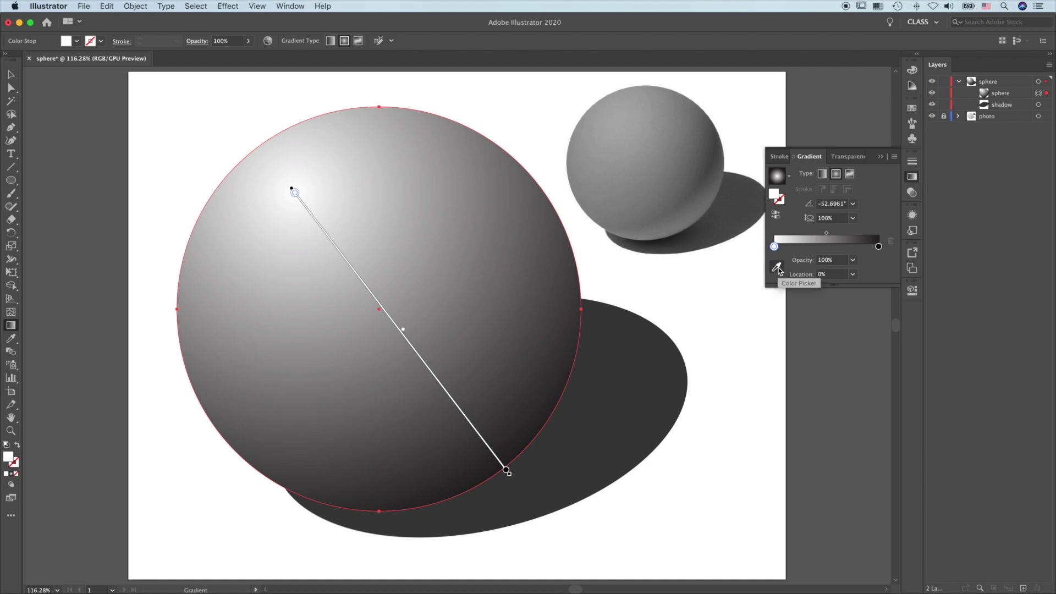
left_click(777, 267)
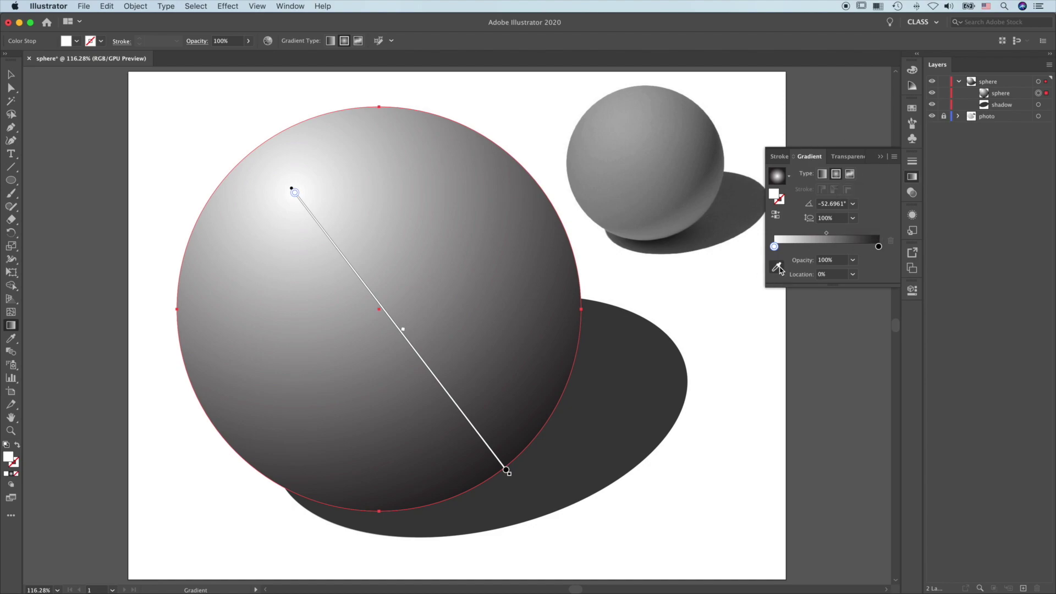
left_click(630, 116)
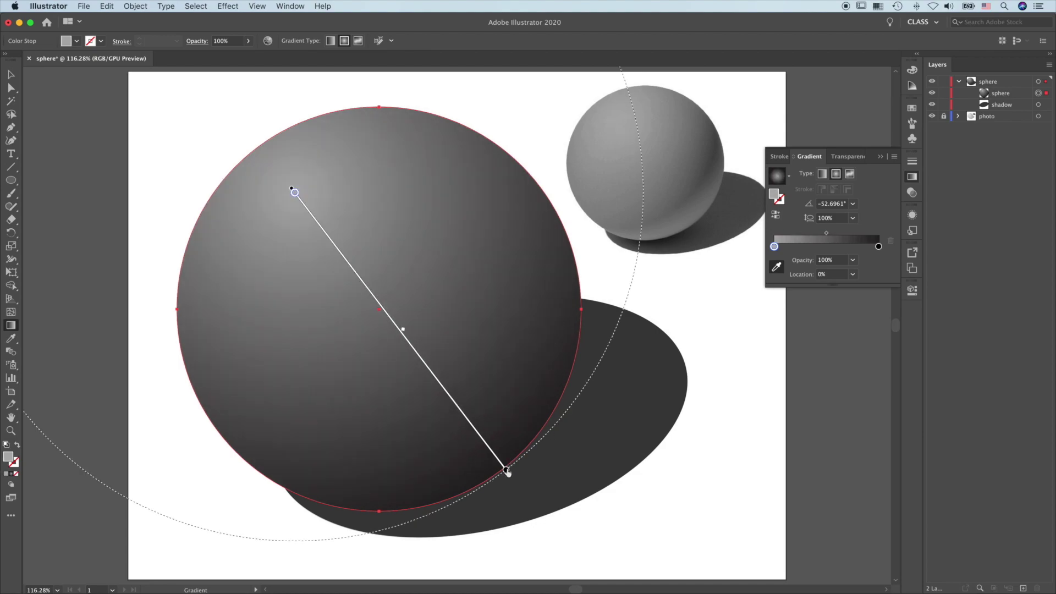
left_click(507, 470)
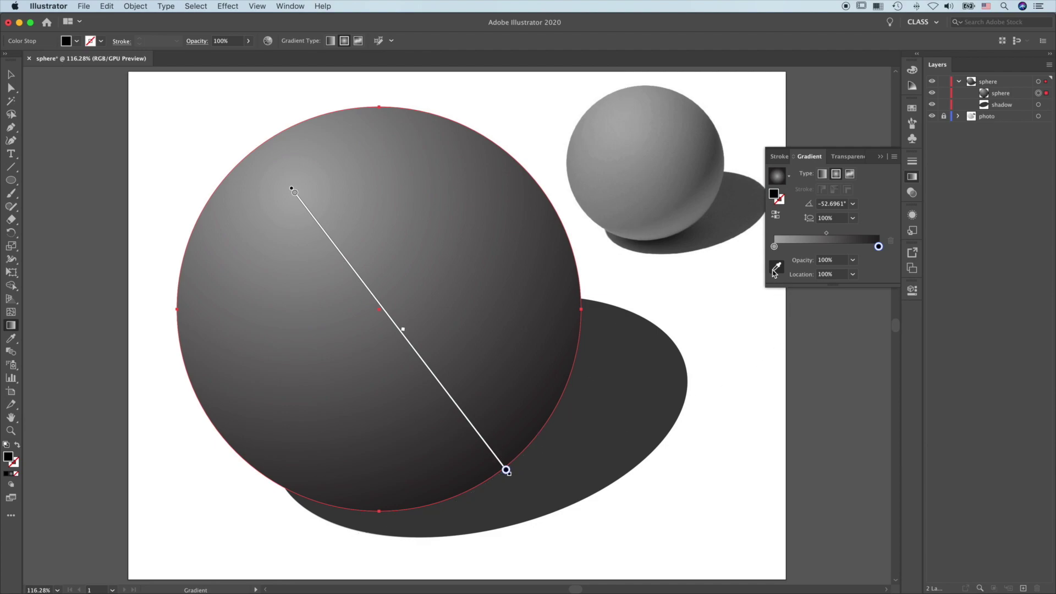
left_click(777, 268)
left_click(699, 214)
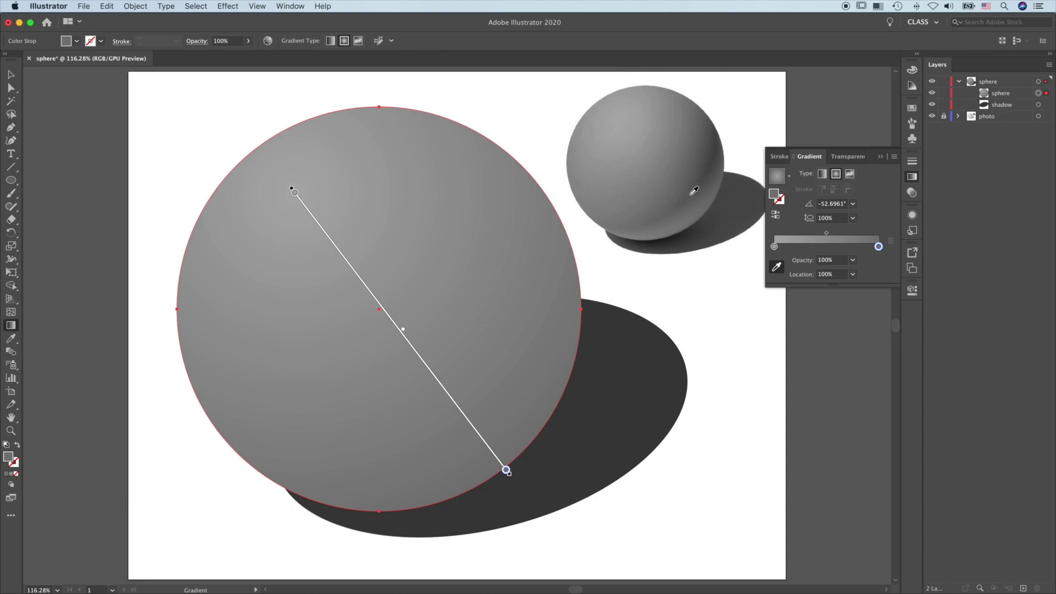
Step: Add a gradient stop at about 74% and color it with the dark core-shadow gray sampled from the small reference sphere
left_click(451, 400)
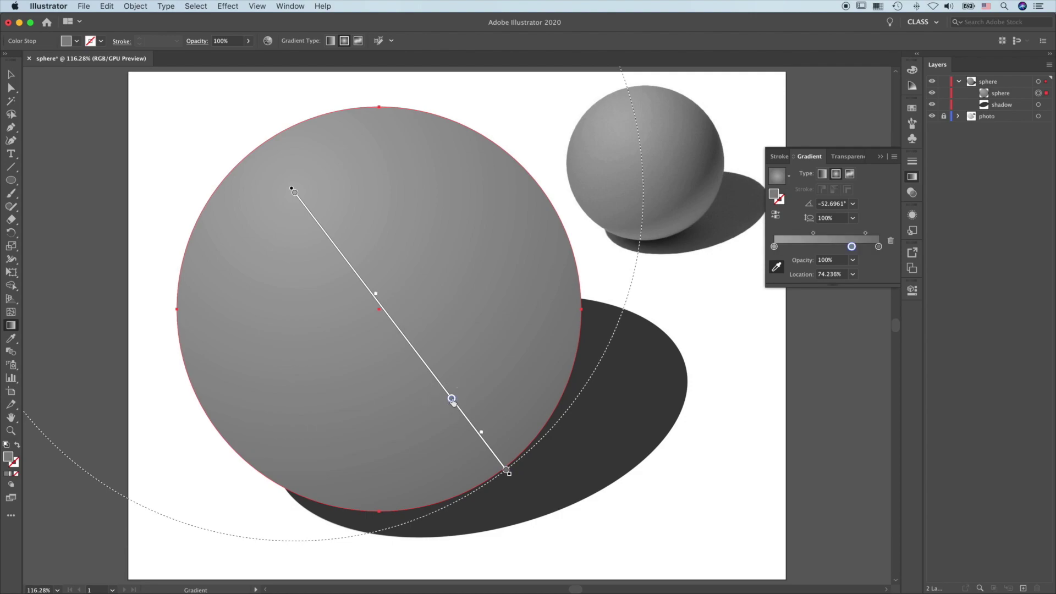
left_click(778, 269)
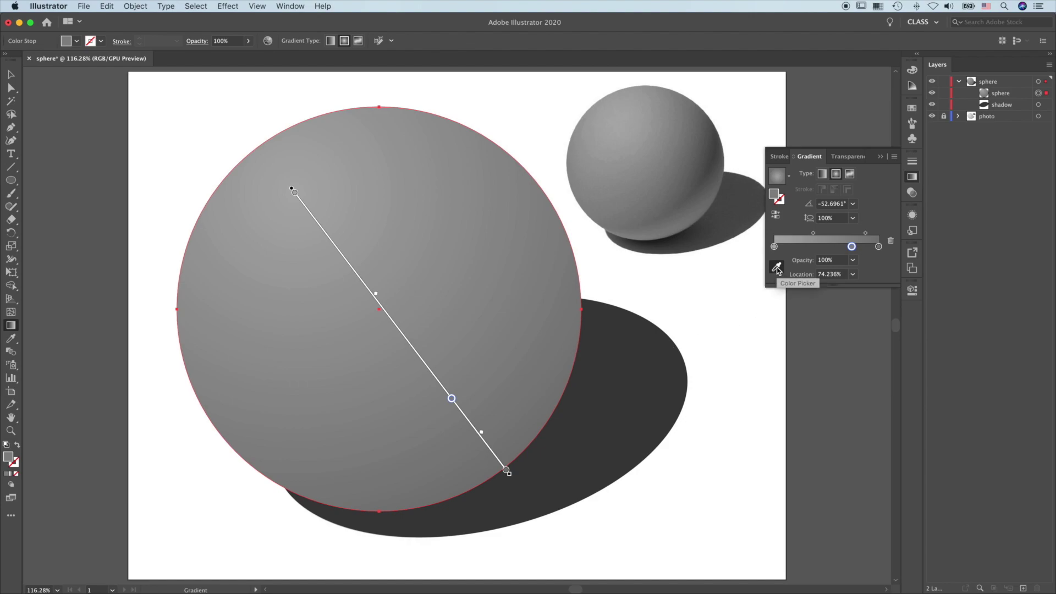
left_click(716, 153)
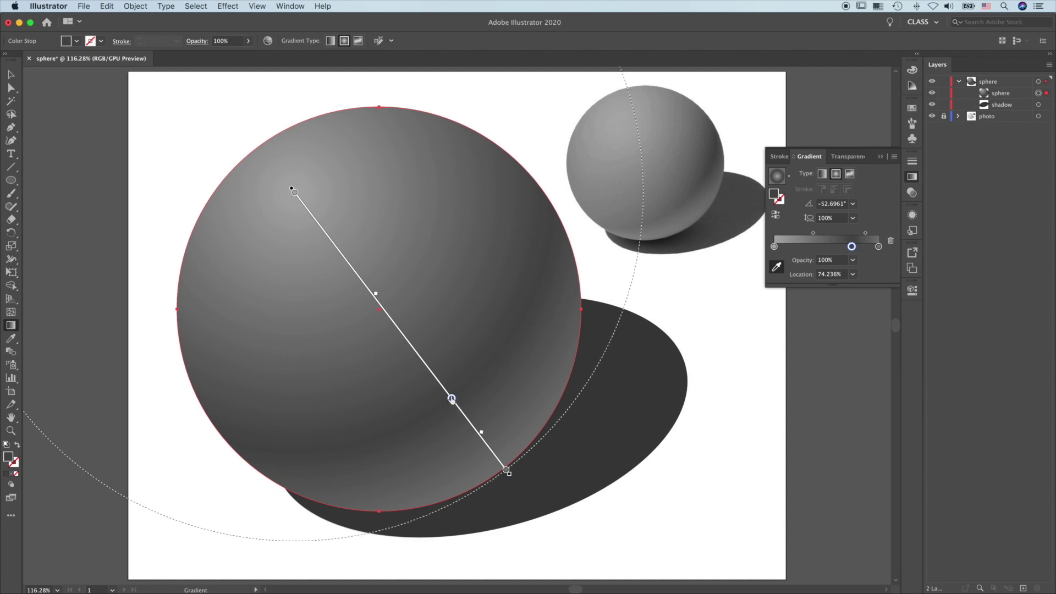
Step: Set the core-shadow stop's location to 75% and shift the midpoints on both sides of it outward toward the sphere's lower-right edge
mouse_move(452, 401)
left_mouse_down()
mouse_move(445, 391)
mouse_move(468, 419)
mouse_move(457, 406)
left_mouse_up()
mouse_move(380, 301)
left_mouse_down()
mouse_move(426, 358)
mouse_move(403, 325)
mouse_move(409, 333)
left_mouse_up()
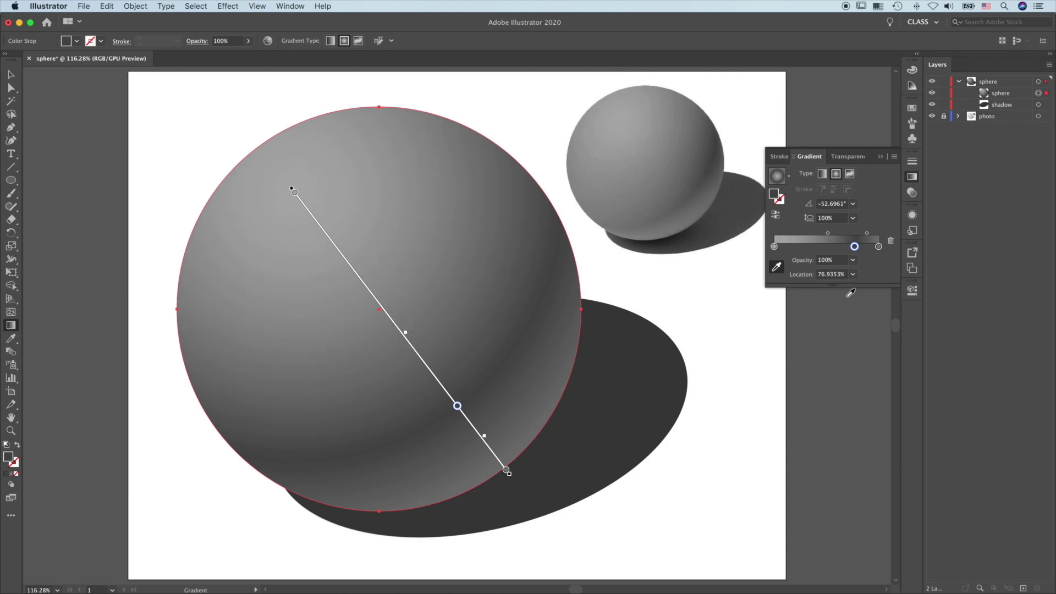
left_click(820, 275)
type("7")
key("super+a")
type("75")
key("Return")
mouse_move(424, 314)
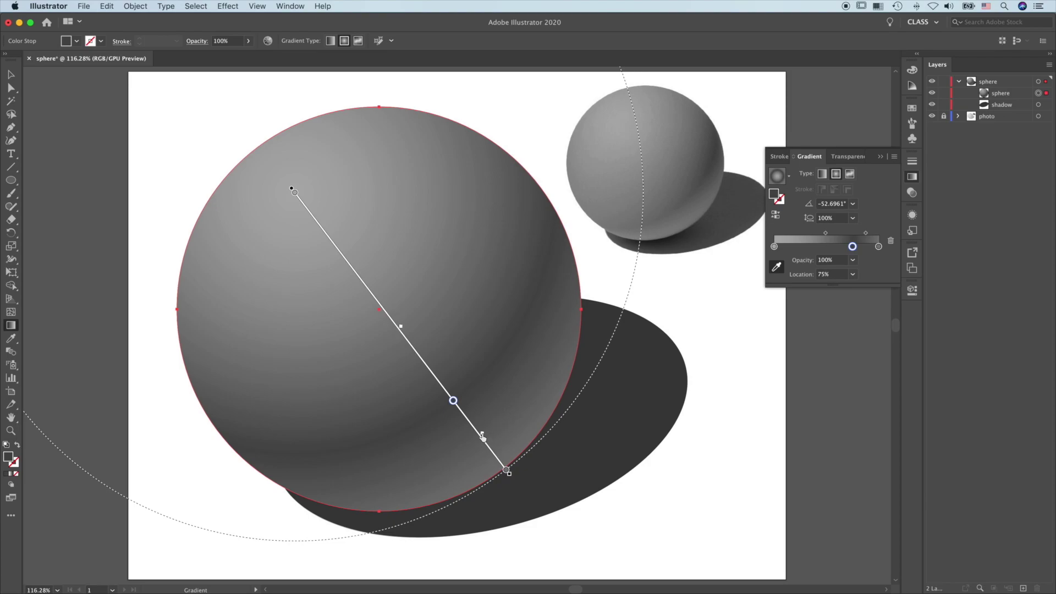
mouse_move(483, 437)
left_mouse_down()
mouse_move(499, 454)
mouse_move(492, 446)
left_mouse_up()
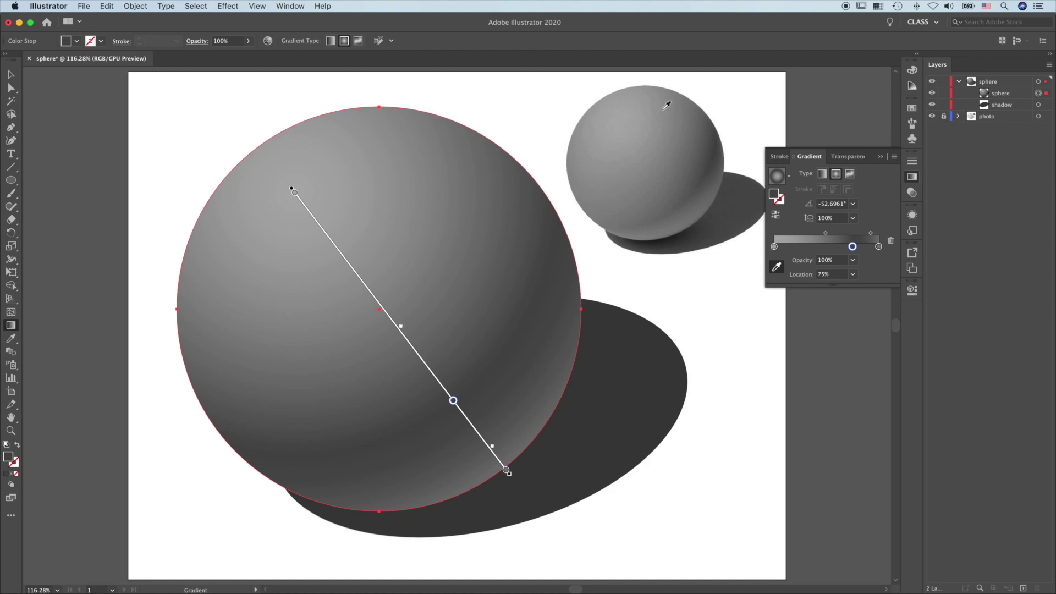
Step: Deselect the color stop and add a second fill to the sphere's appearance
left_click(912, 217)
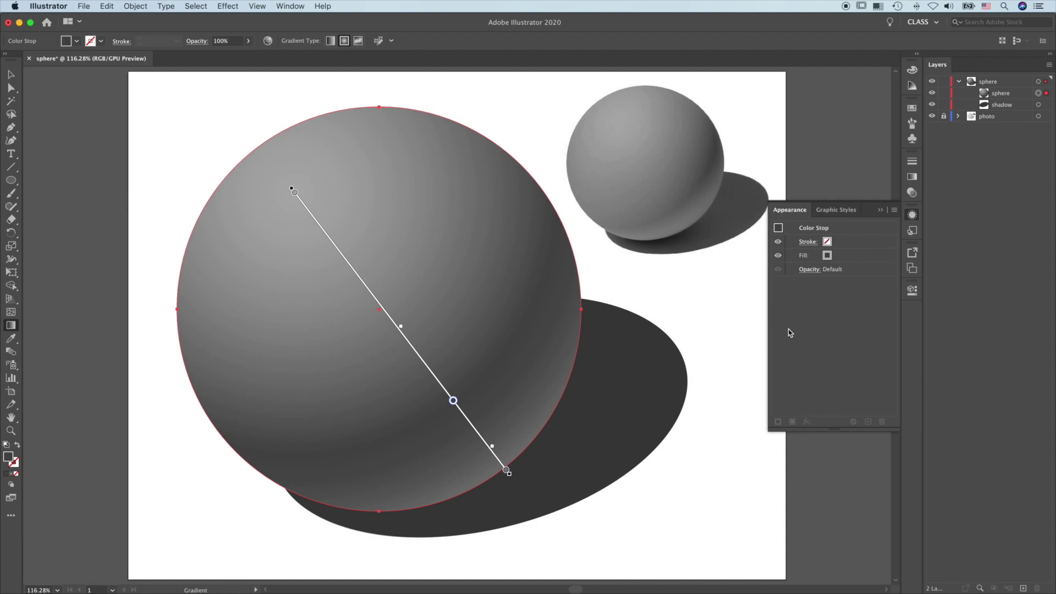
left_click(846, 303)
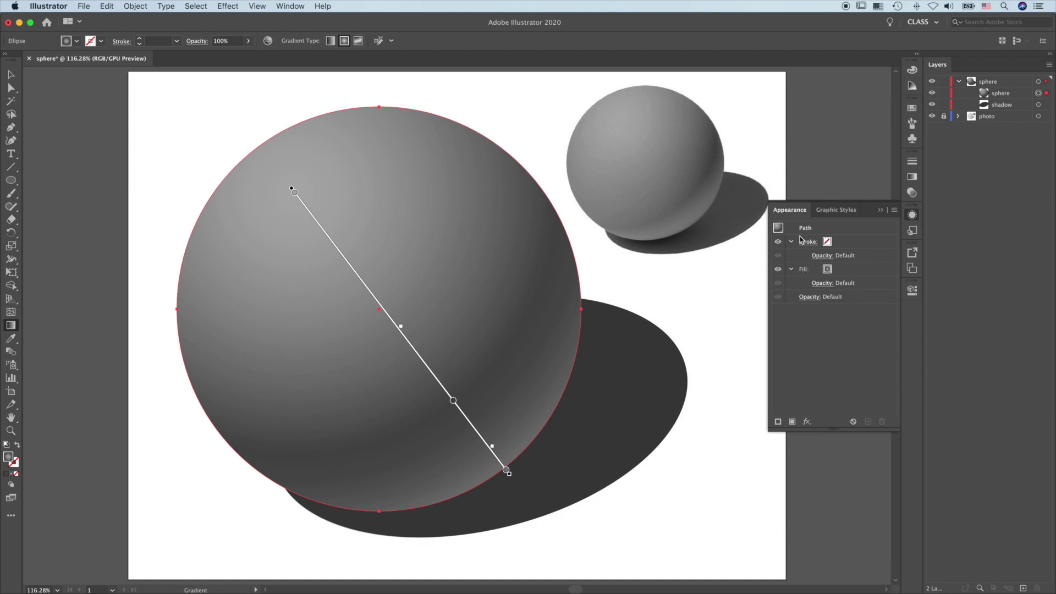
left_click(895, 211)
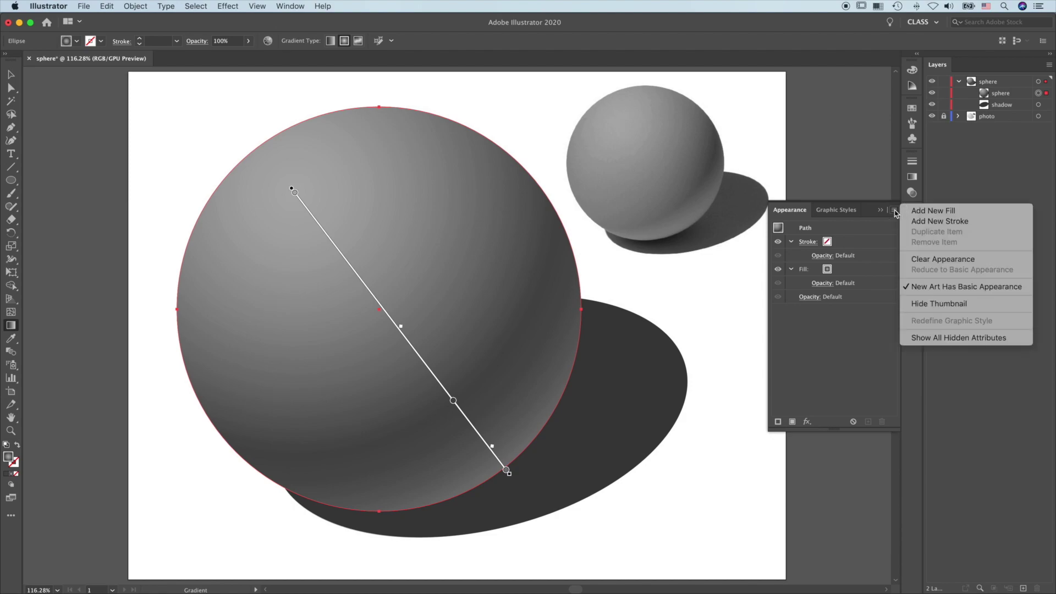
left_click(946, 211)
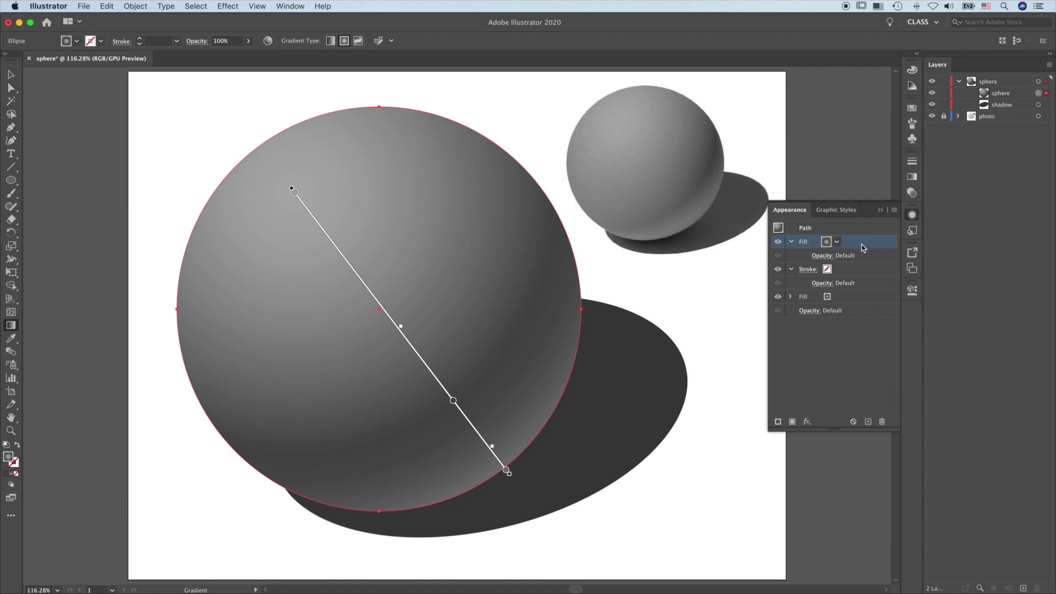
Step: Move the sphere's new fill directly below the stroke and leave only that fill visible, hiding the stroke and the original fill
left_click(778, 298)
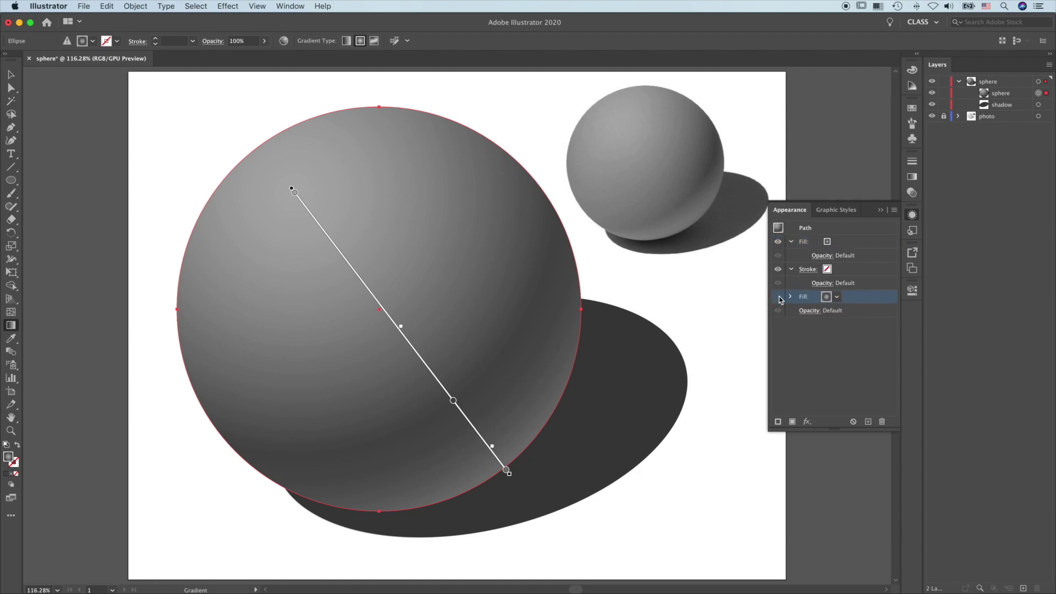
left_click(778, 243)
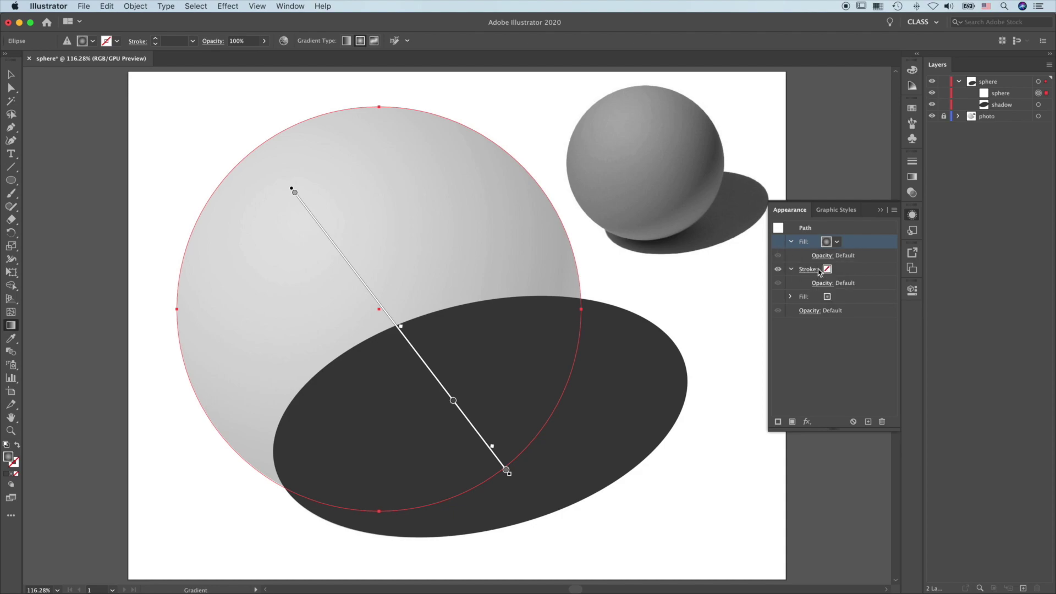
left_click(778, 271)
left_click(857, 243)
left_click_drag(861, 244, 853, 291)
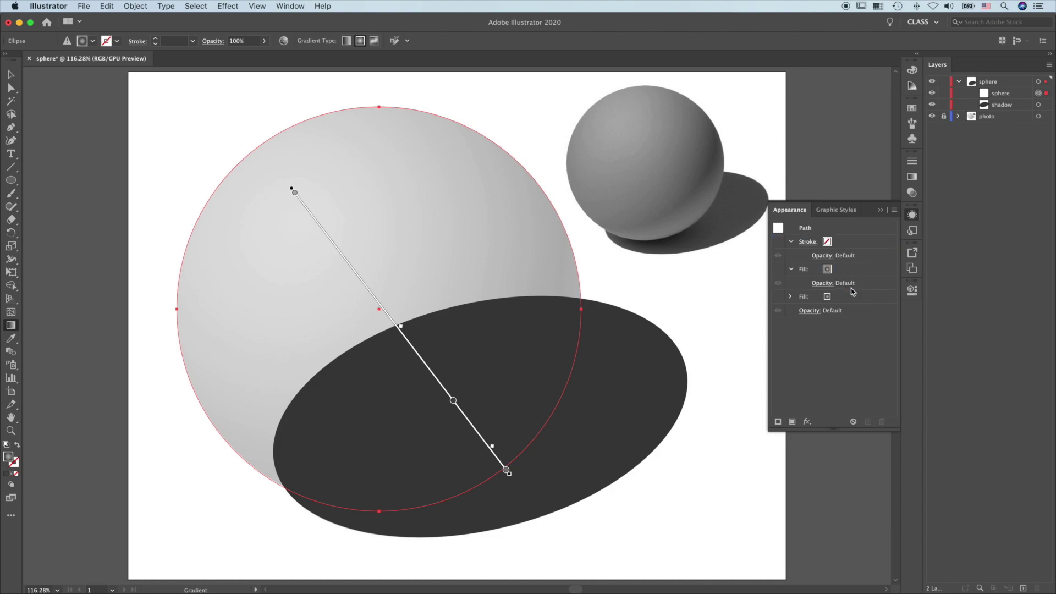
left_click(779, 269)
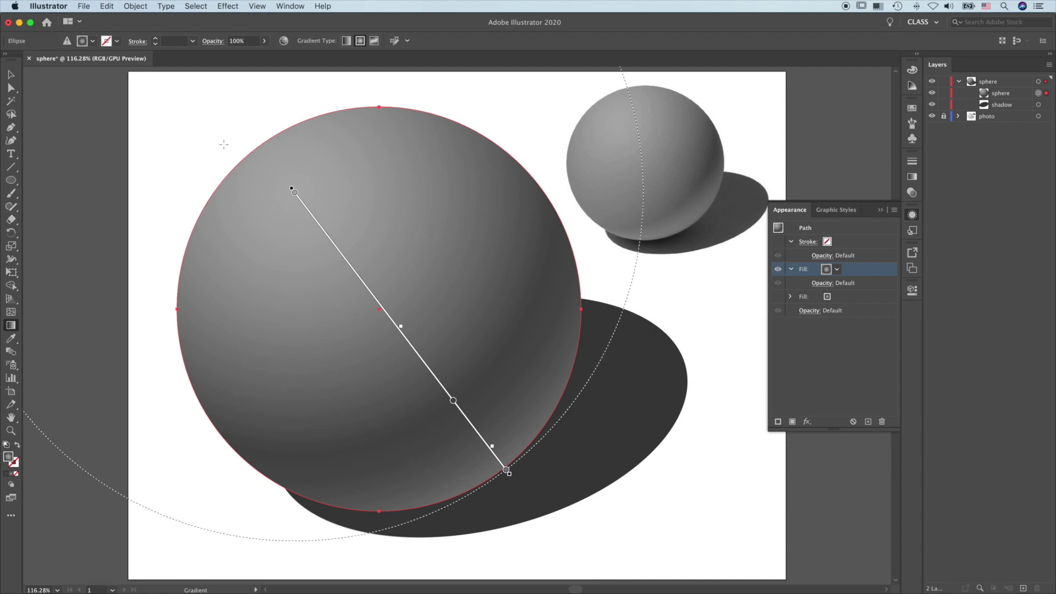
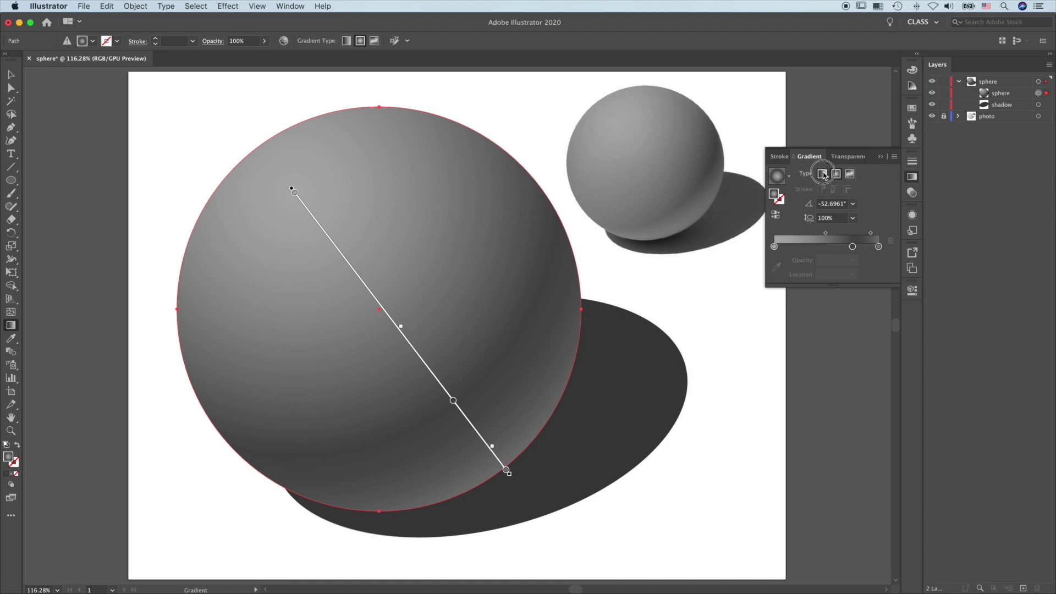
Step: Change the sphere's new fill to a linear gradient running vertically at -90° from near the sphere's upper edge to its bottom
left_click(823, 174)
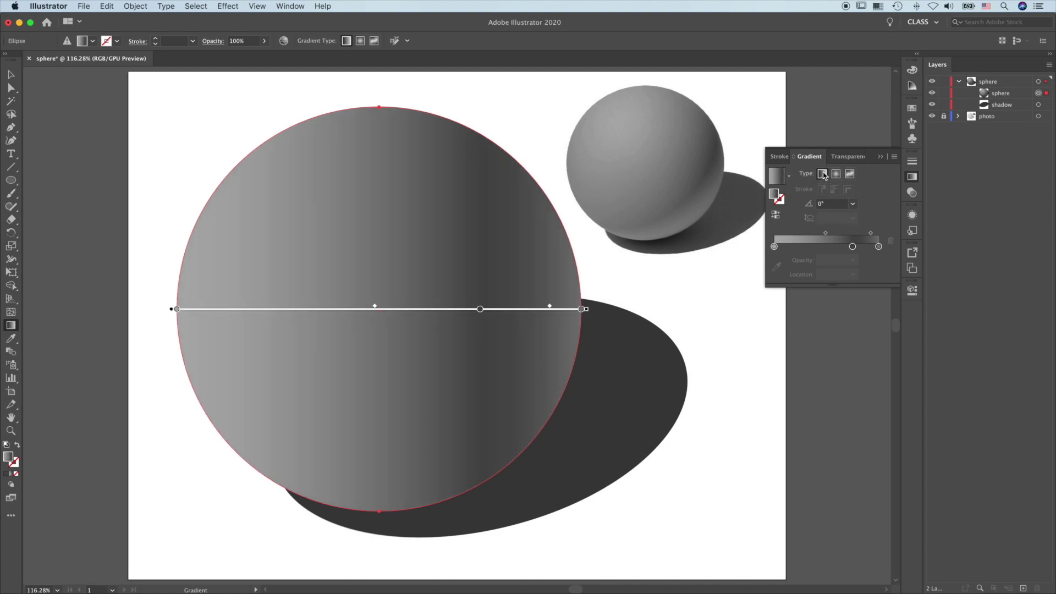
left_click(11, 326)
left_click_drag(380, 122, 390, 512)
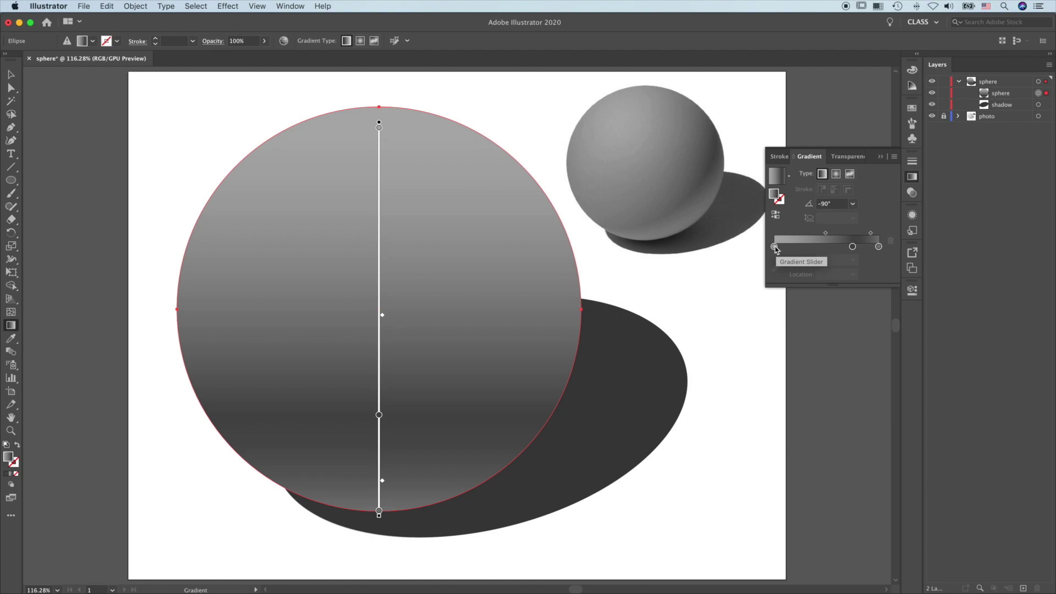
Step: Recolor the linear gradient's starting stop in Grayscale as white with K 0% and set its opacity to 0%
left_click(380, 129)
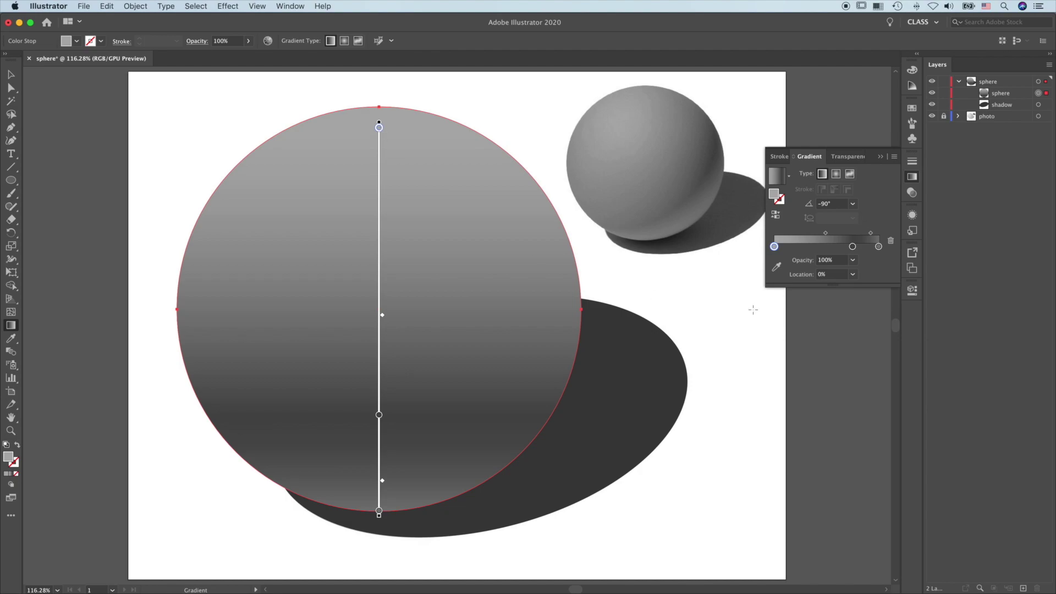
double_click(774, 247)
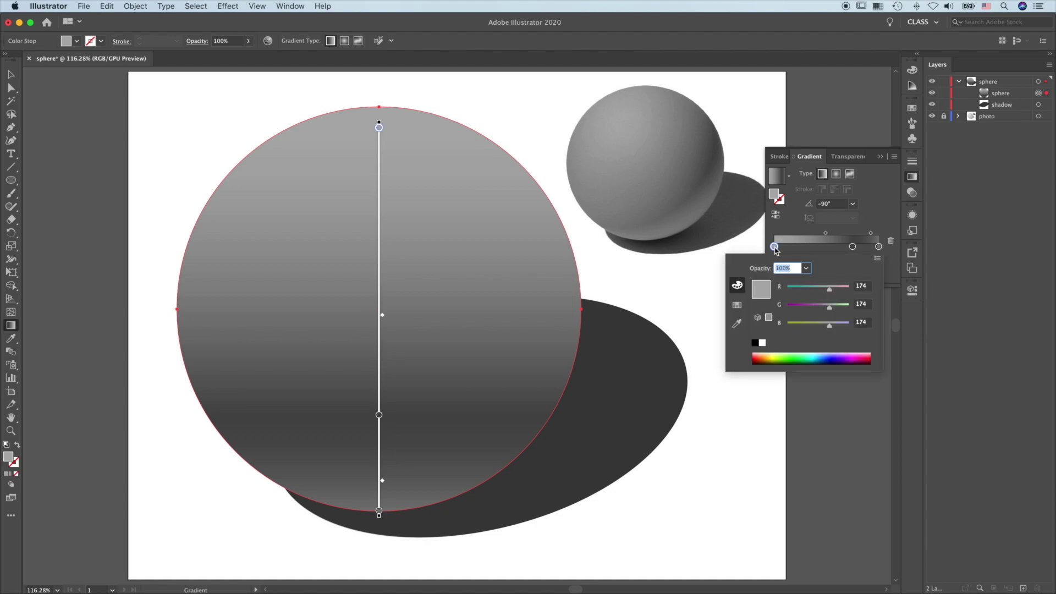
left_click(877, 258)
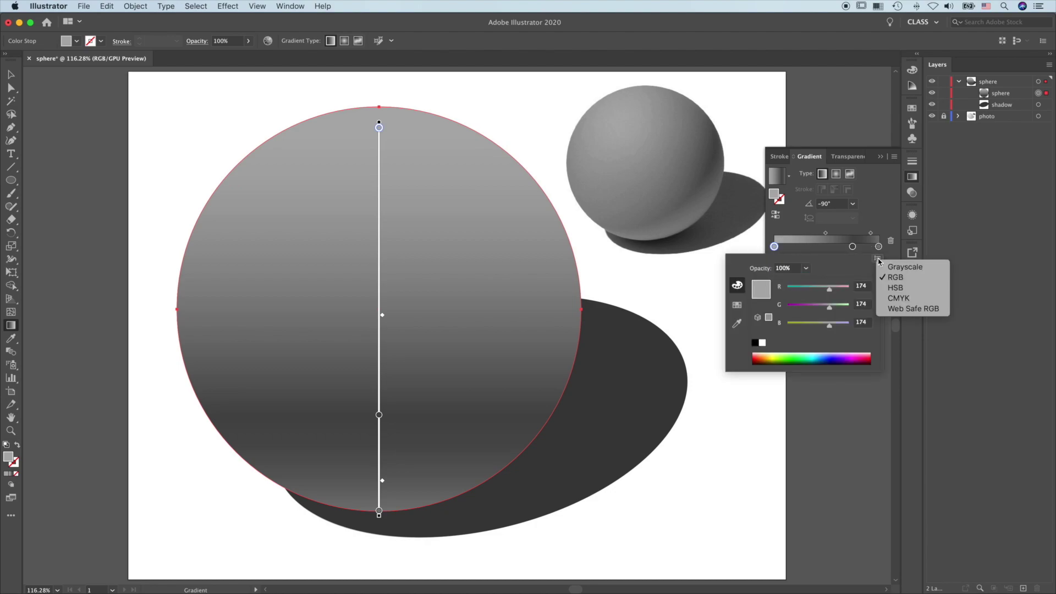
left_click(917, 269)
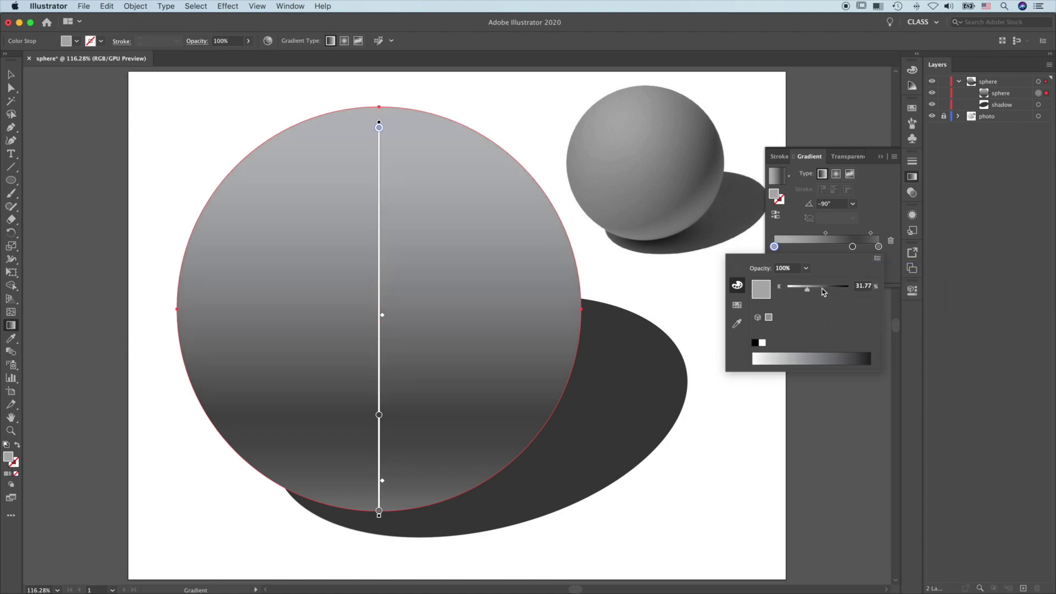
left_click_drag(807, 290, 782, 292)
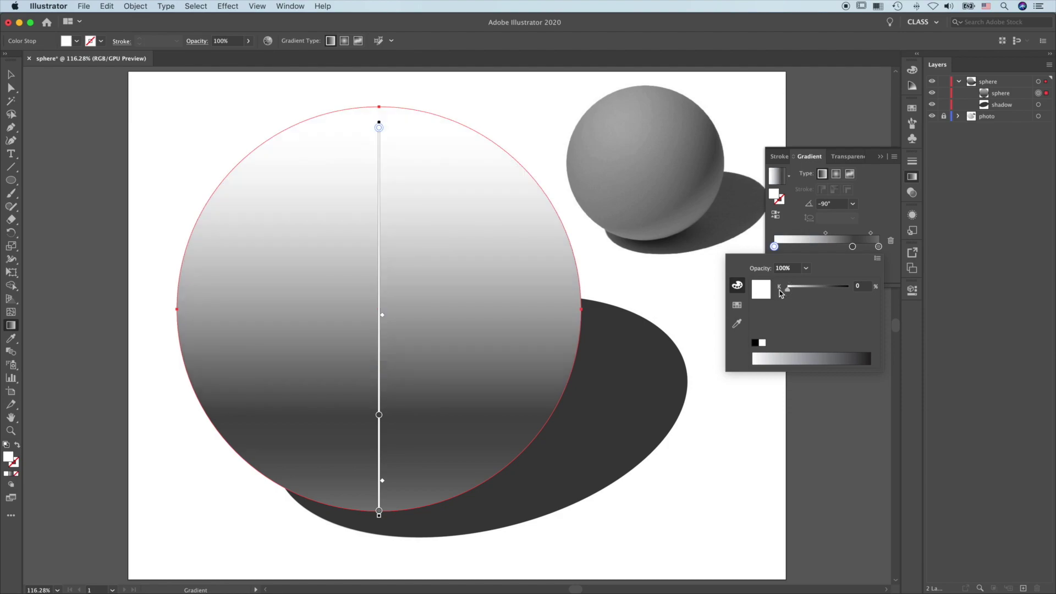
left_click(806, 268)
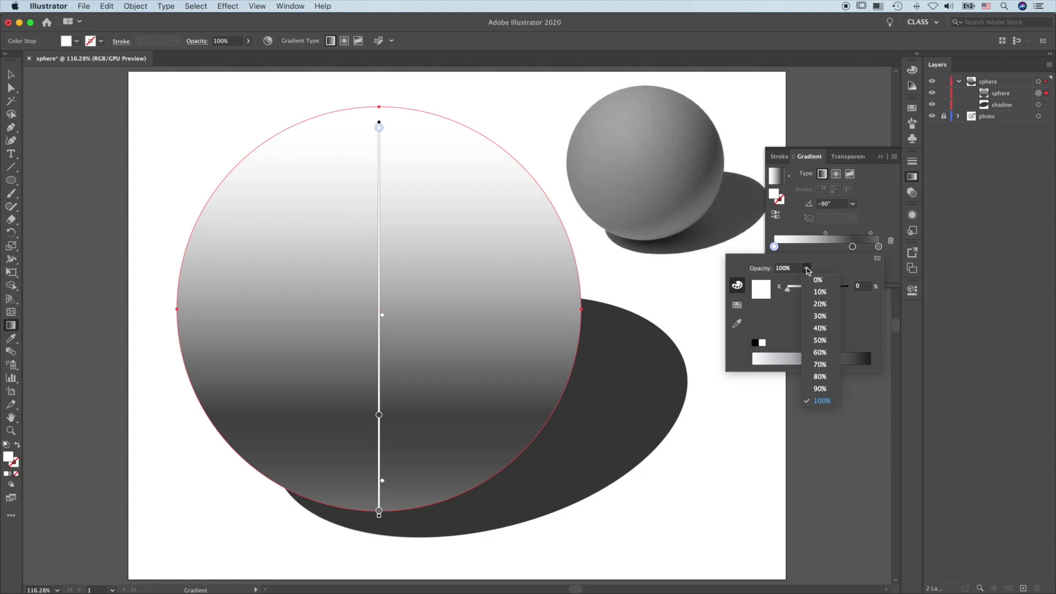
left_click(818, 281)
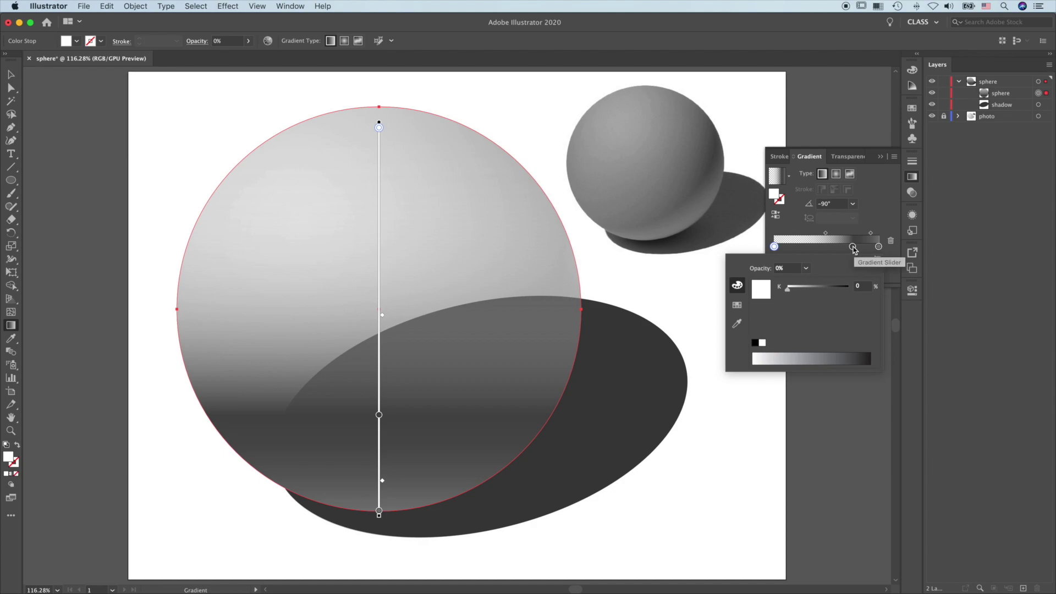
Step: Remove the dark middle stop from the linear gradient and recolor the end stop in Grayscale as white with K 0%
left_click_drag(853, 248, 855, 379)
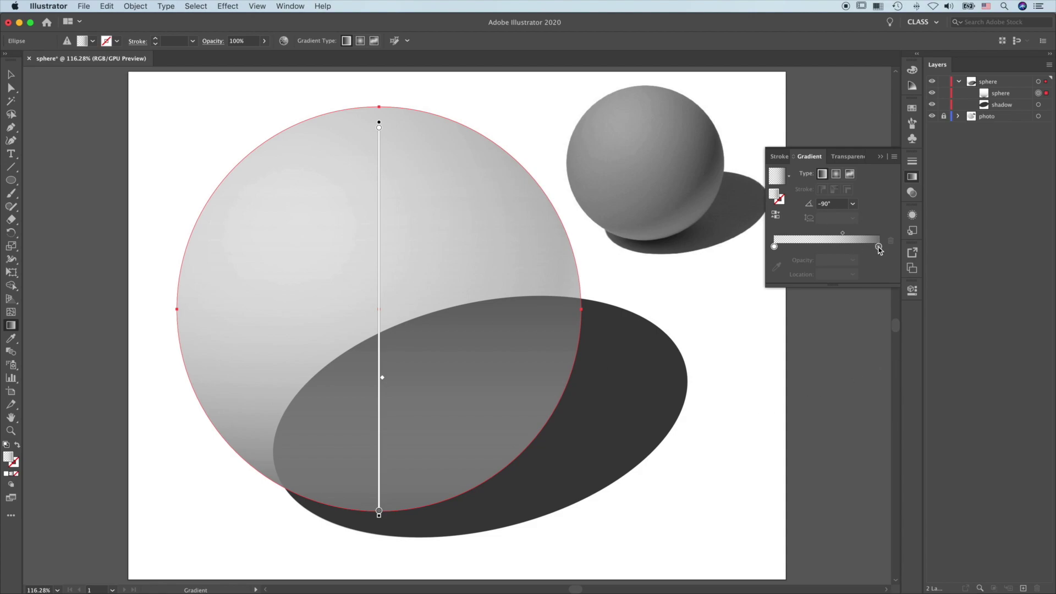
left_click(379, 512)
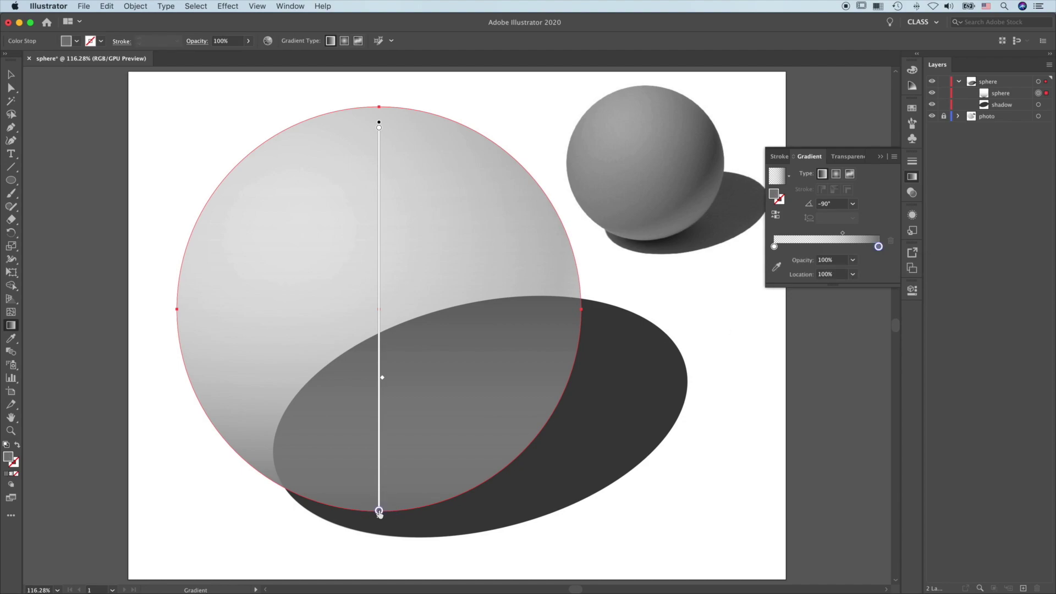
double_click(879, 247)
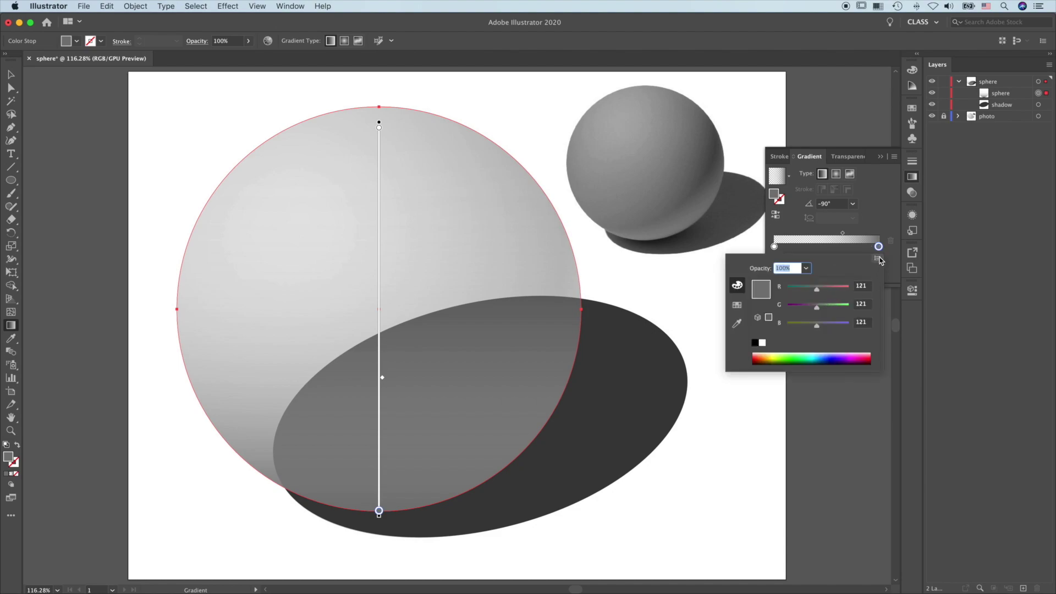
left_click(877, 258)
left_click(905, 267)
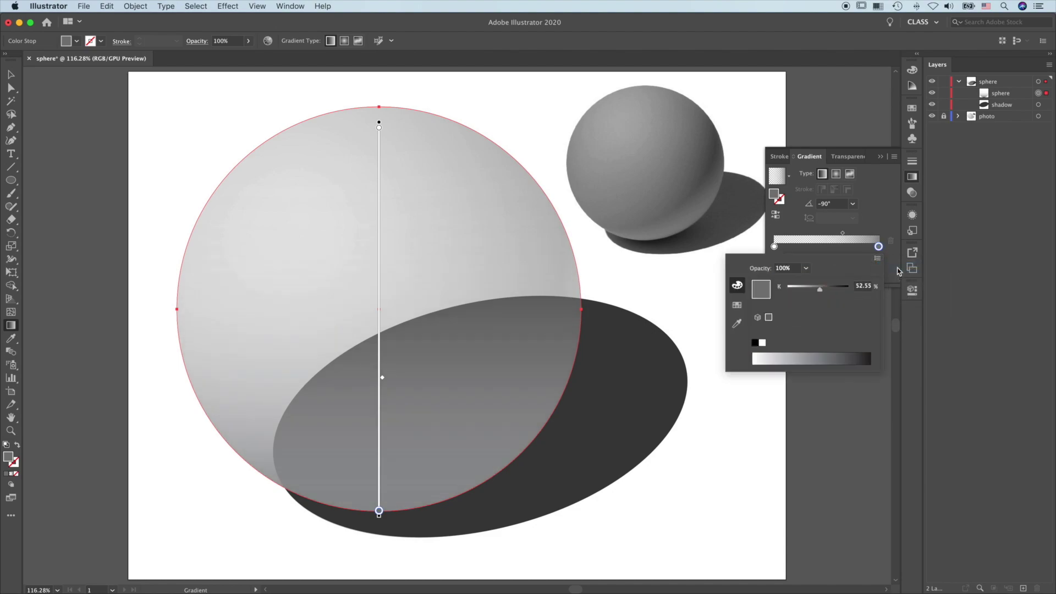
left_click_drag(819, 295, 777, 294)
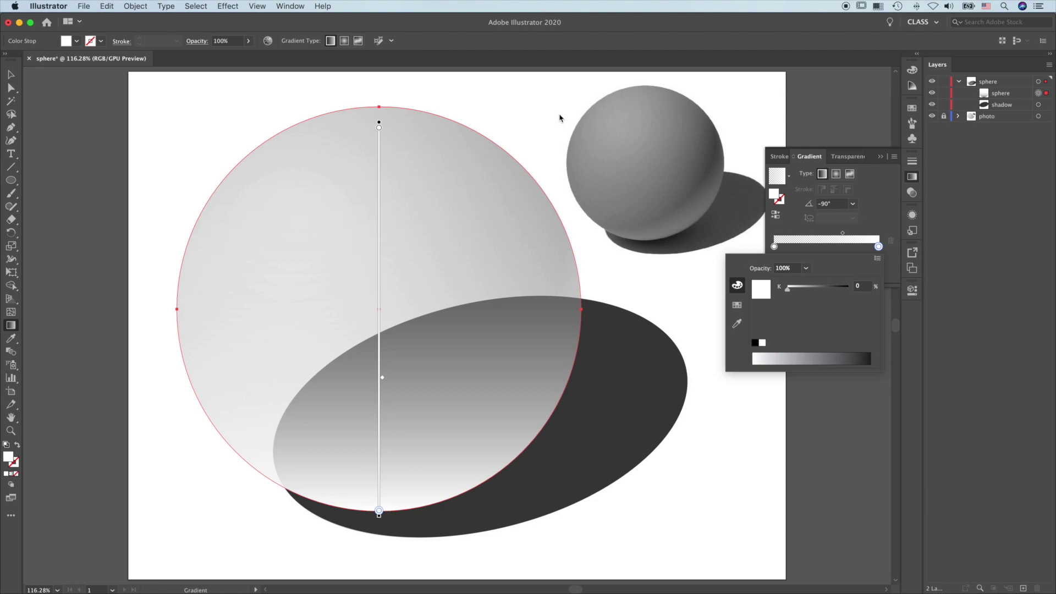
Step: Make the sphere's original radial fill visible again and compare the shading with the white gradient fill off and on
left_click(912, 215)
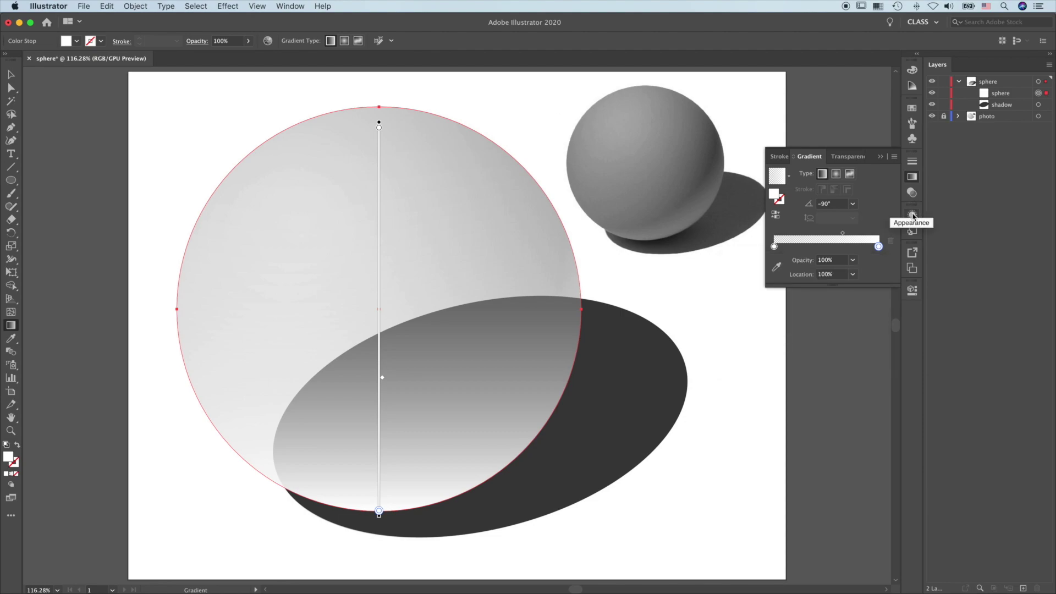
left_click(913, 215)
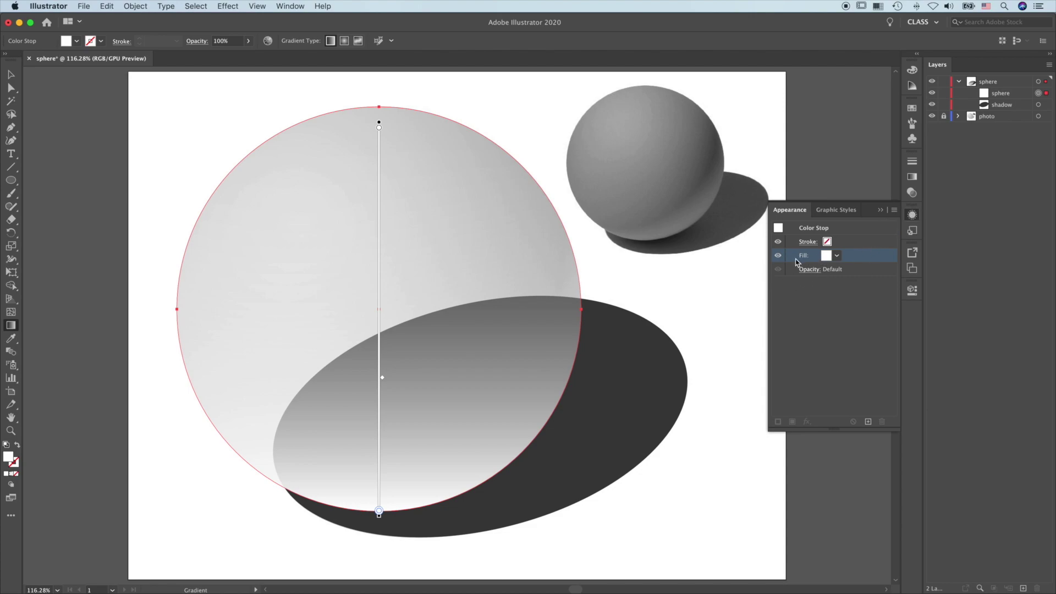
left_click(842, 321)
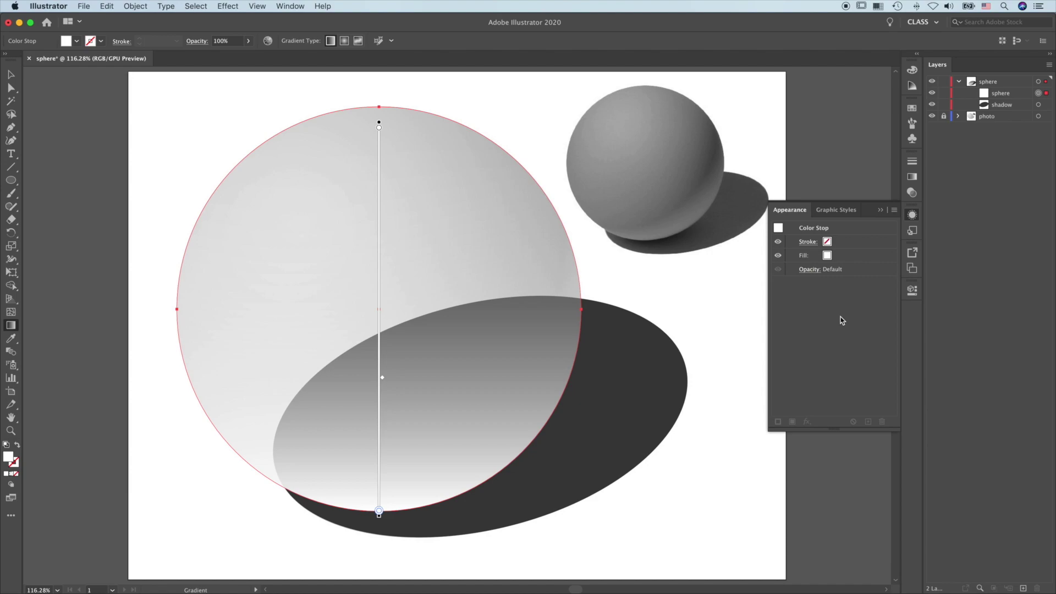
left_click(841, 321)
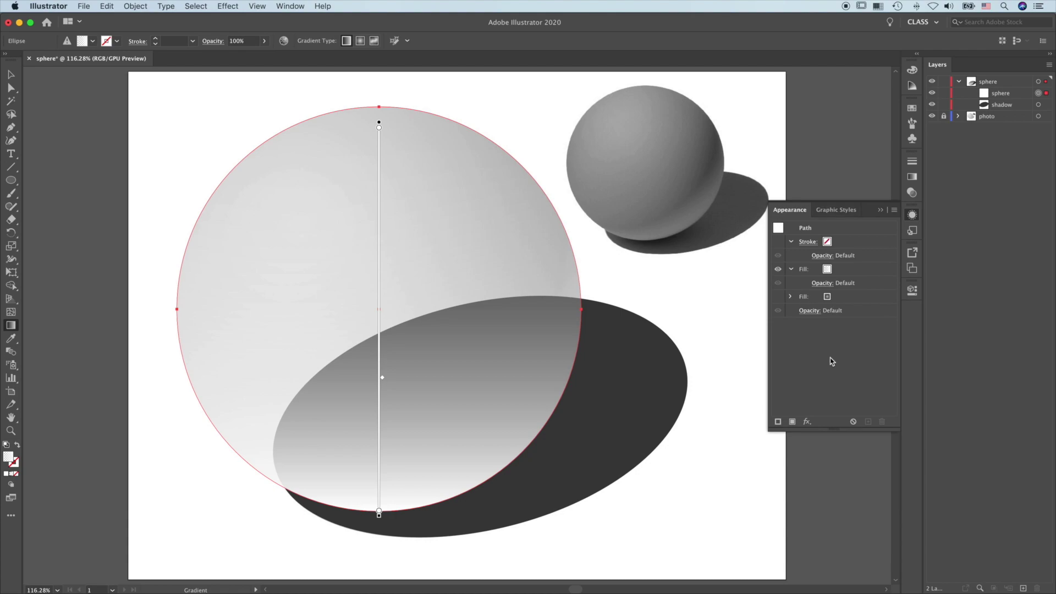
left_click(778, 297)
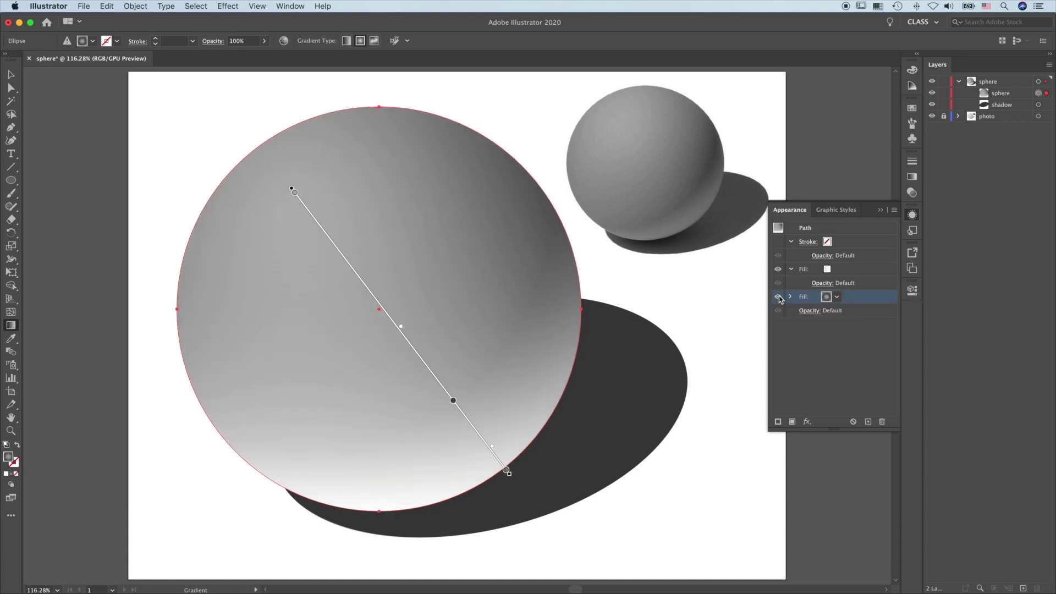
mouse_move(285, 193)
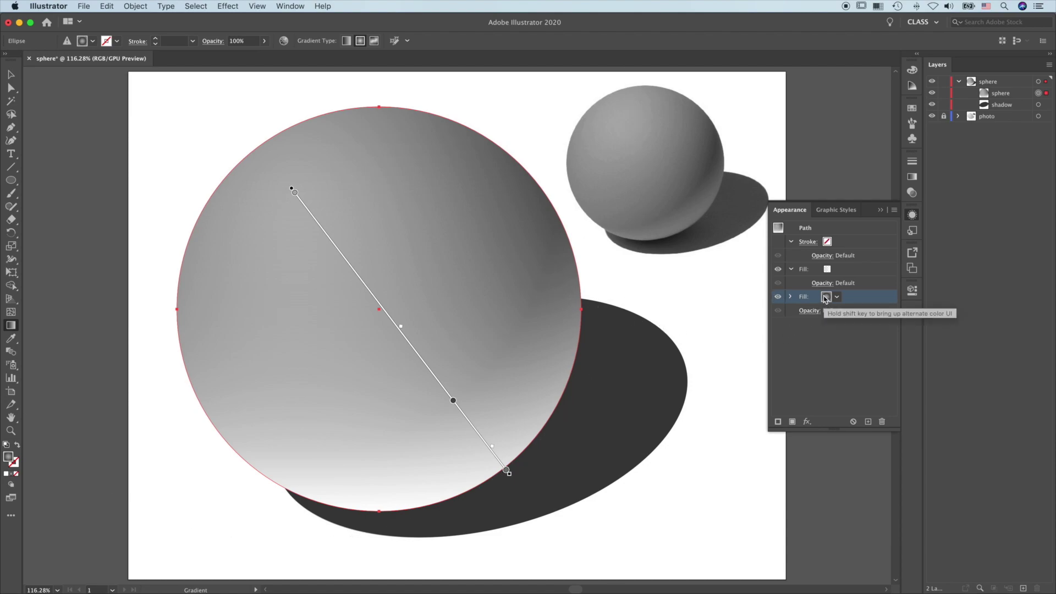
left_click(778, 269)
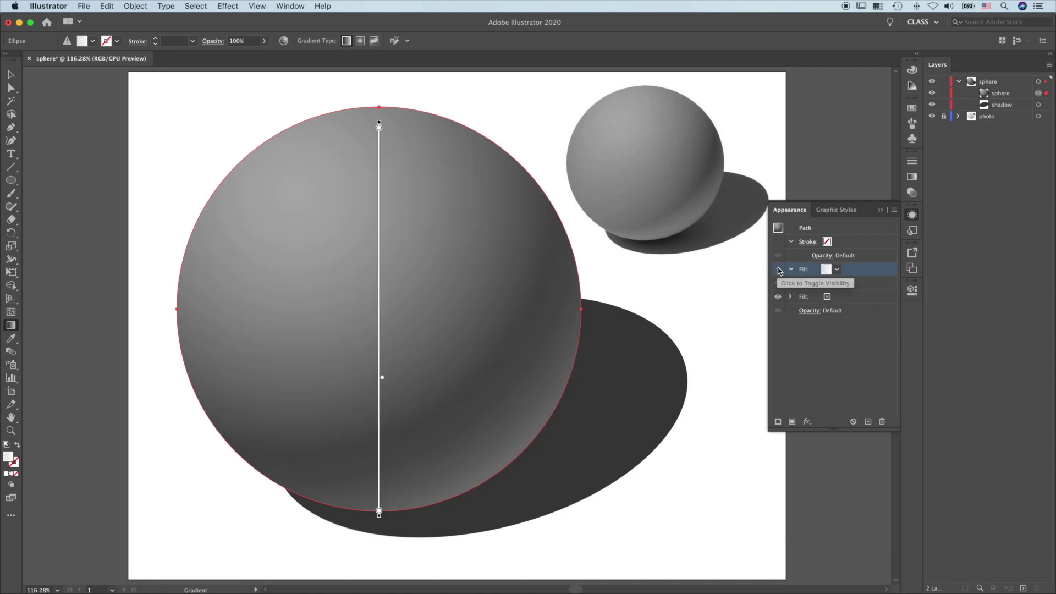
left_click(778, 269)
left_click(777, 269)
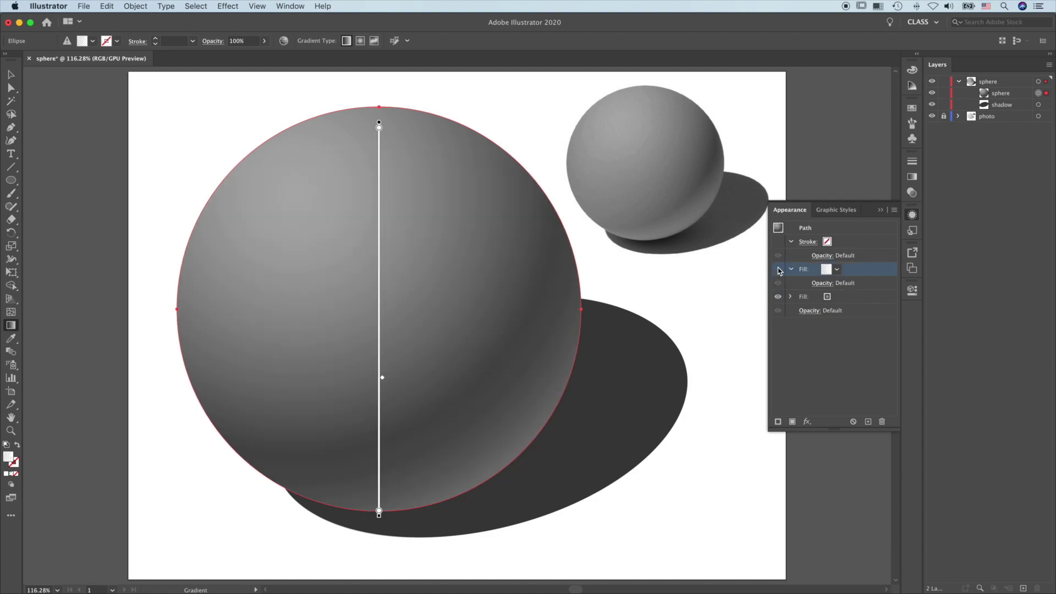
left_click(778, 269)
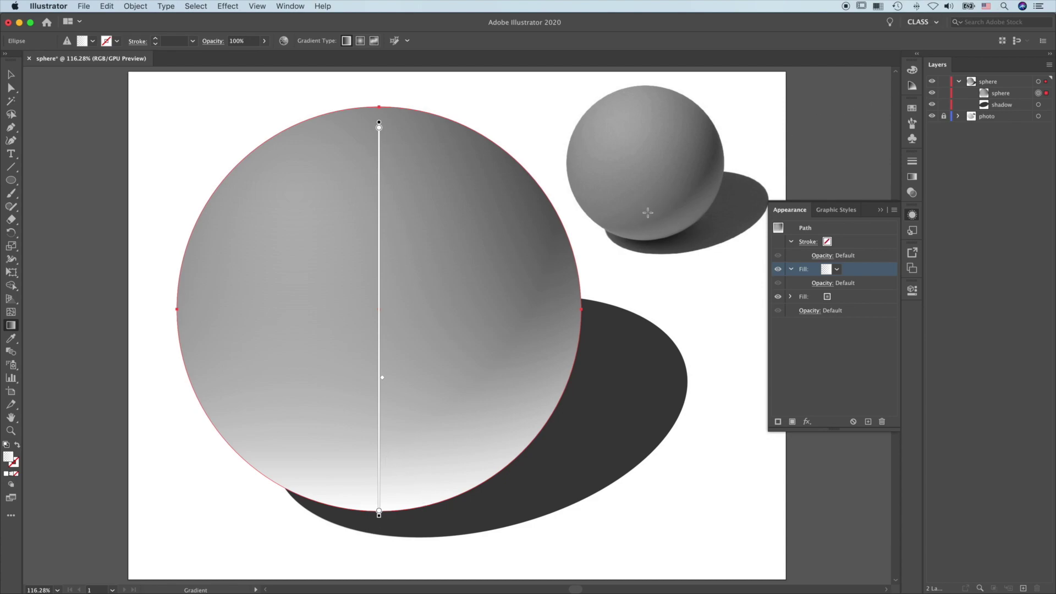
Step: Reduce the opacity of the sphere's white gradient fill to 30%
left_click(827, 285)
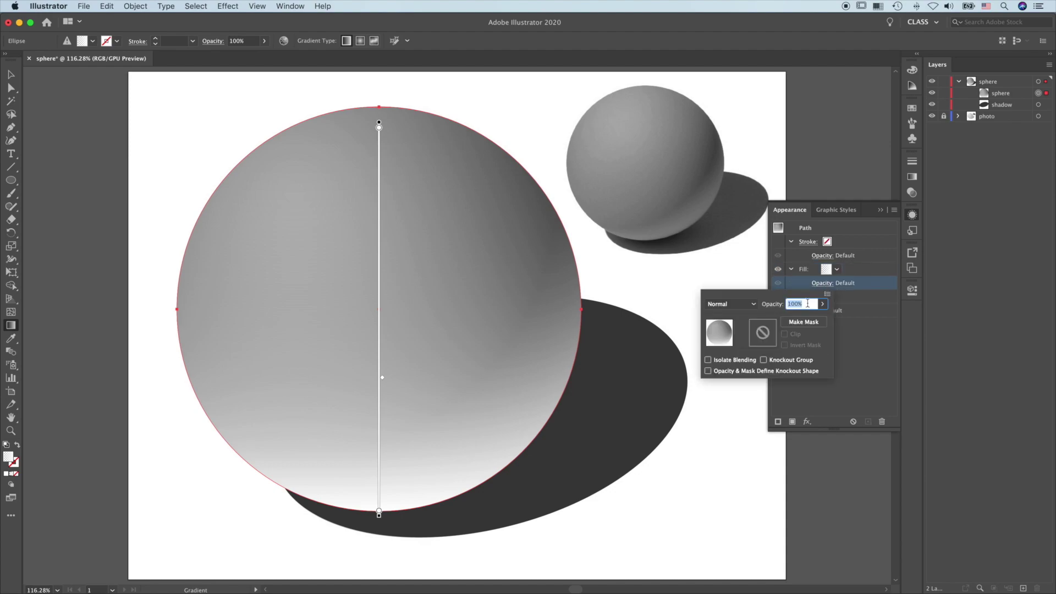
left_click(822, 304)
left_click_drag(822, 319, 799, 323)
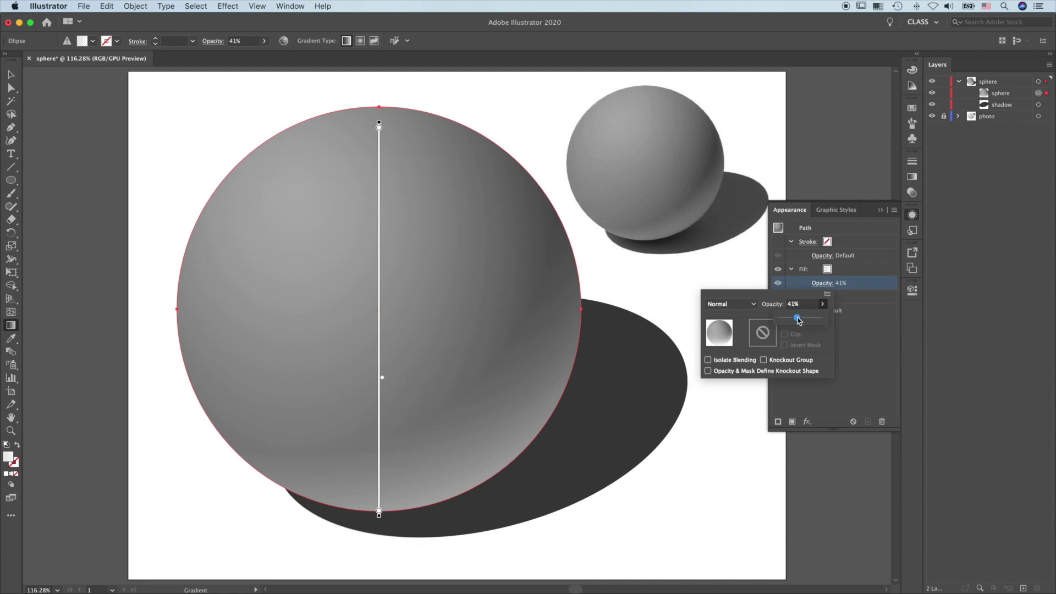
left_click_drag(798, 320, 795, 311)
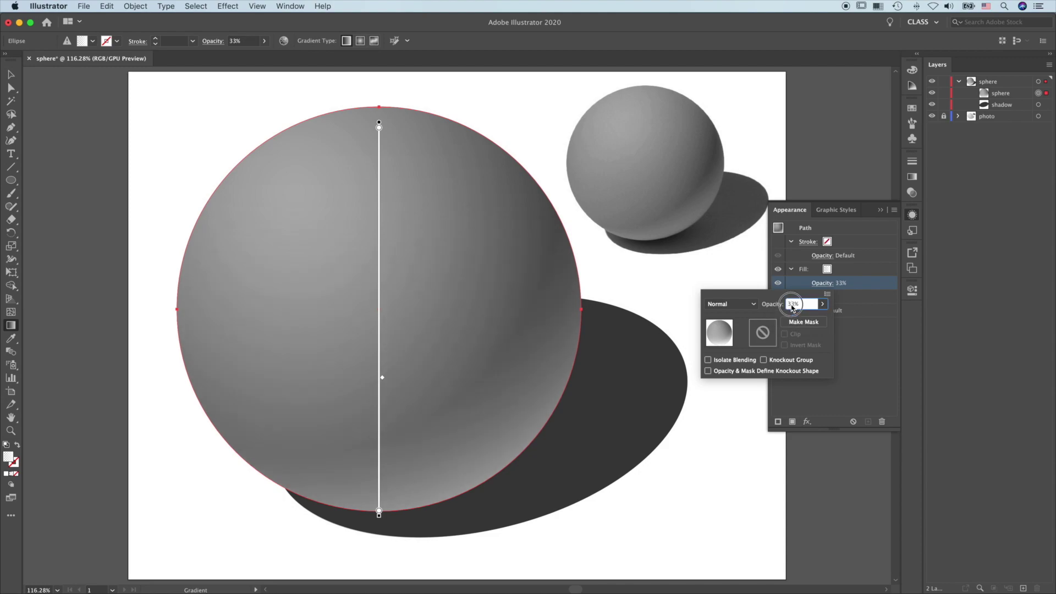
type("30")
key("Tab")
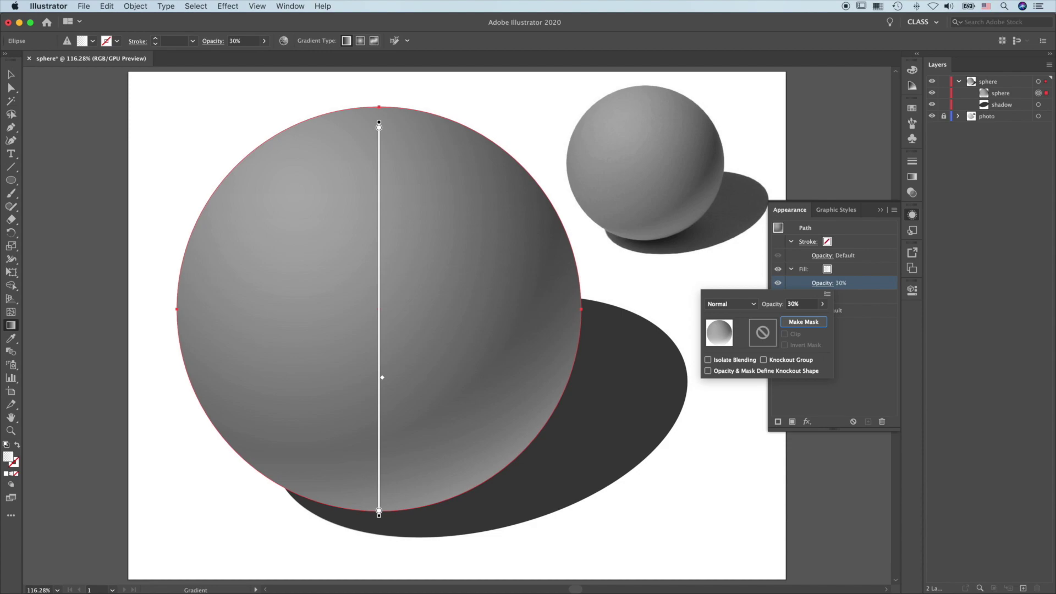
left_click(984, 140)
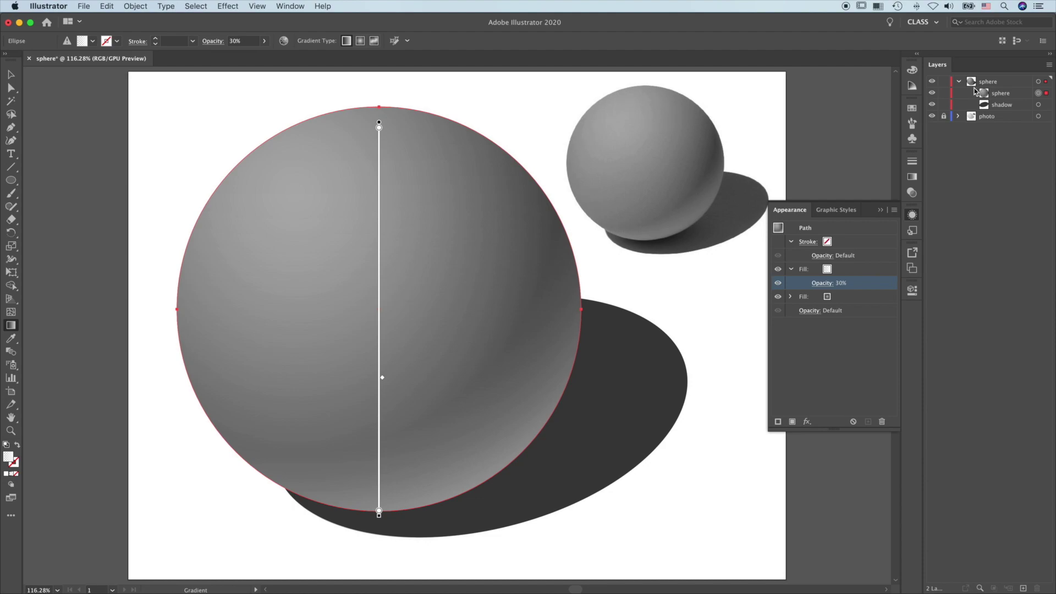
Step: Lock the sphere path and apply a gradient fill to the shadow ellipse
left_click(944, 94)
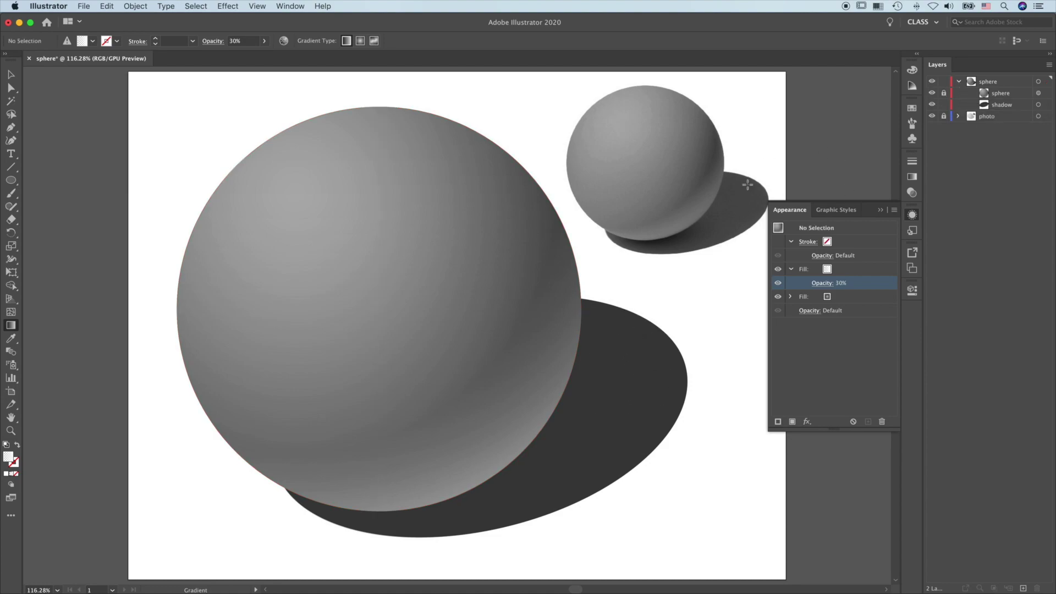
left_click(1047, 106)
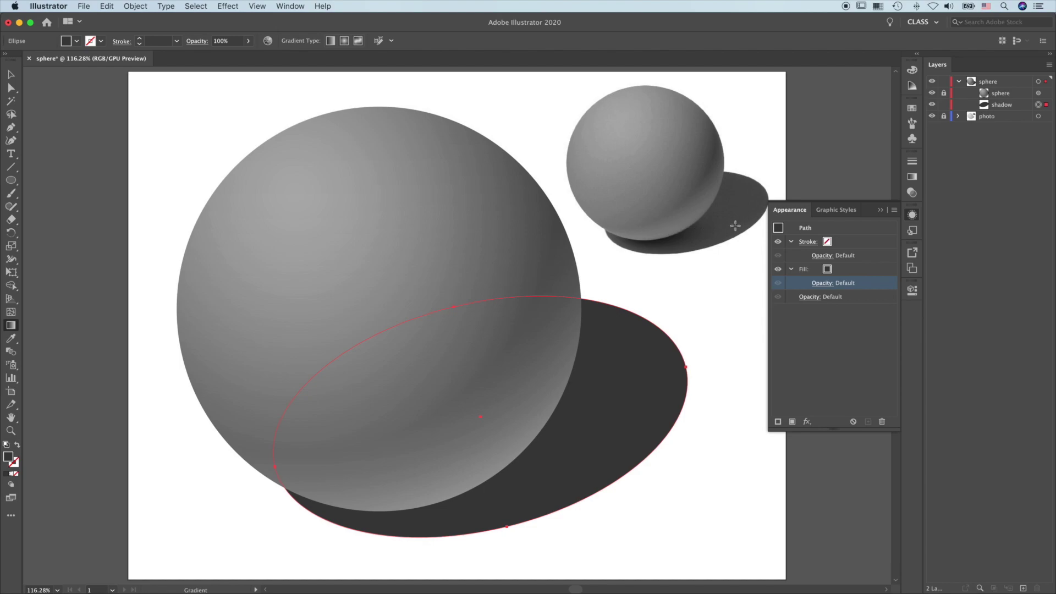
left_click(12, 475)
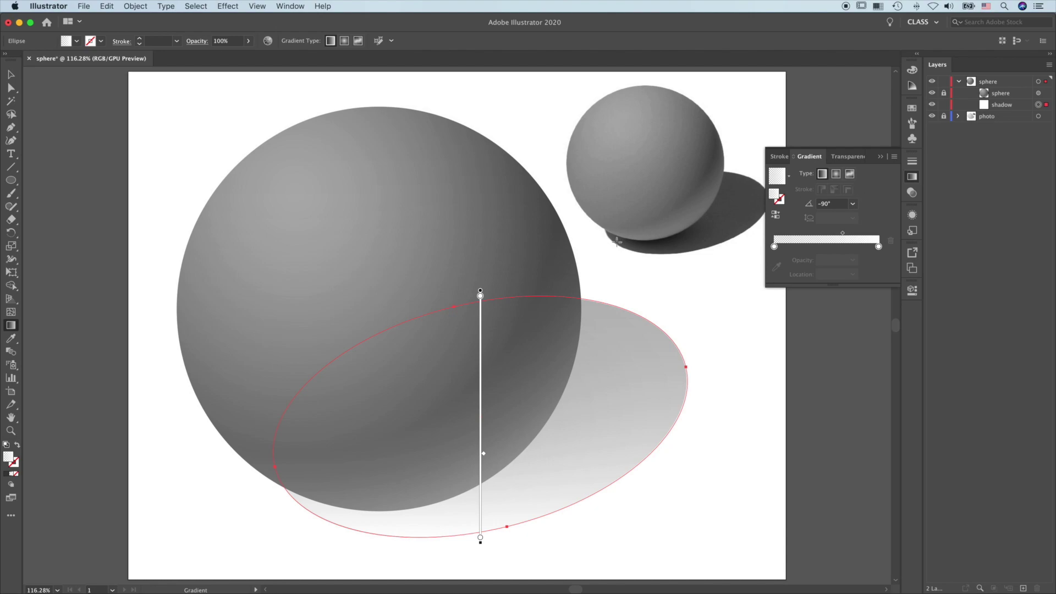
Step: Make the shadow's gradient radial and run it from the sphere's base to the shadow's upper-right edge at about 32°
left_click(837, 175)
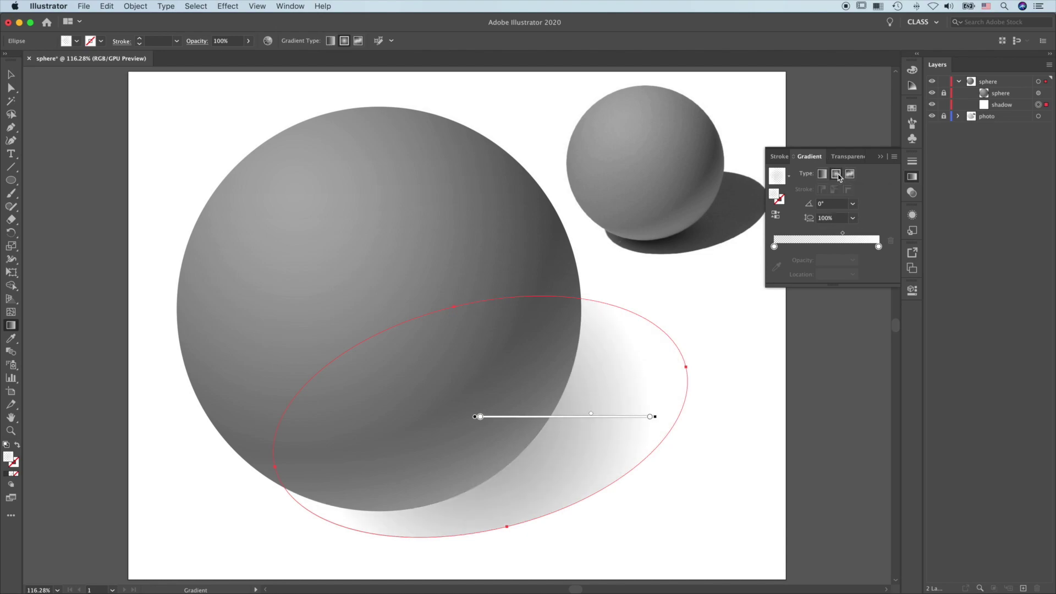
left_click(11, 326)
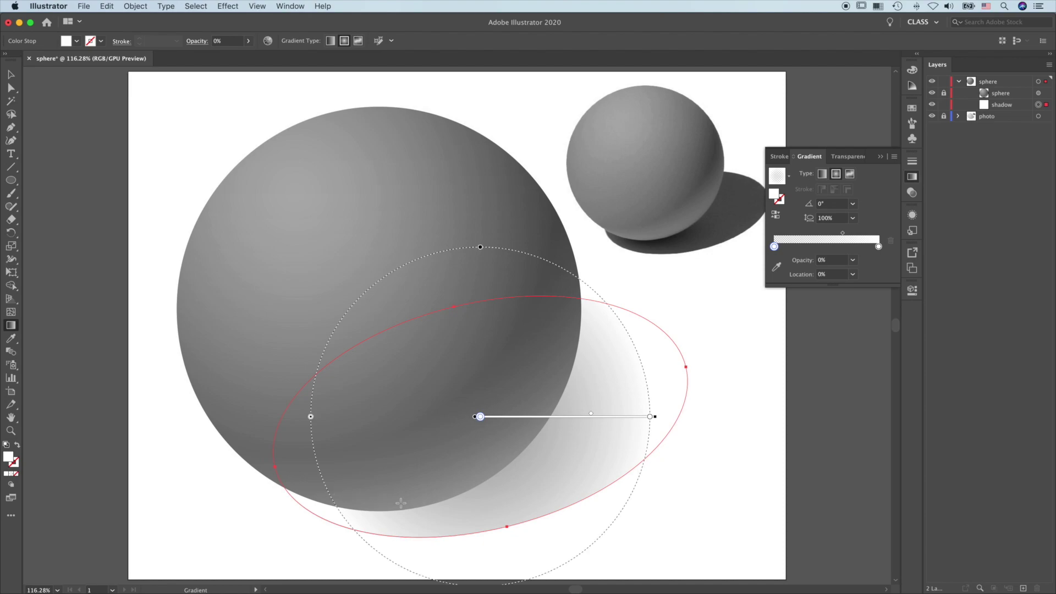
mouse_move(412, 506)
left_mouse_down()
mouse_move(630, 417)
mouse_move(682, 361)
mouse_move(679, 340)
left_mouse_up()
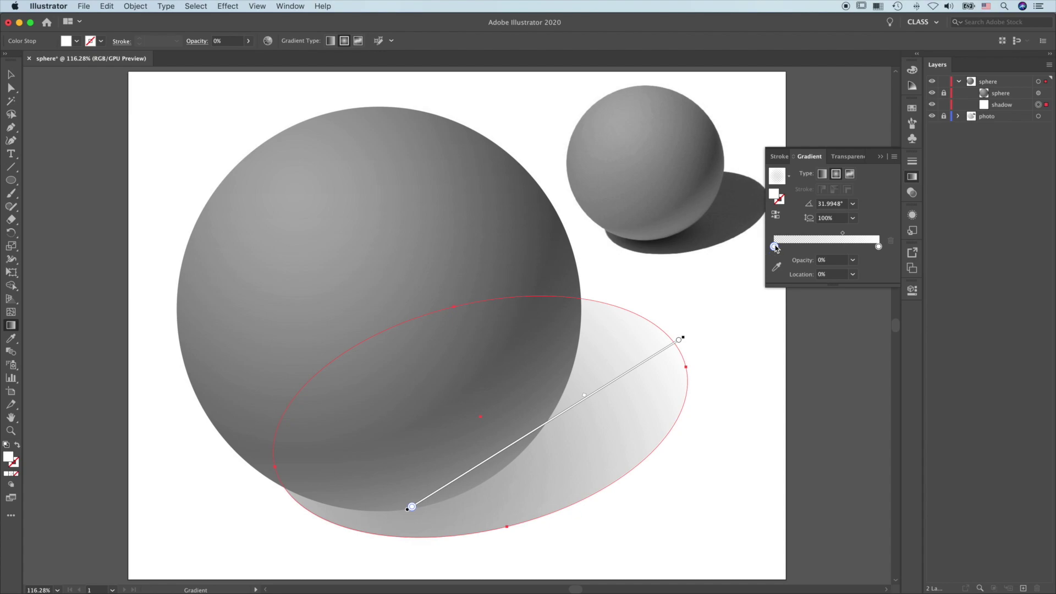
Step: Sample the photo's dark shadow beside the sphere's base for the shadow gradient's start stop and the shadow's outer gray for its end stop
left_click(776, 268)
left_click(676, 233)
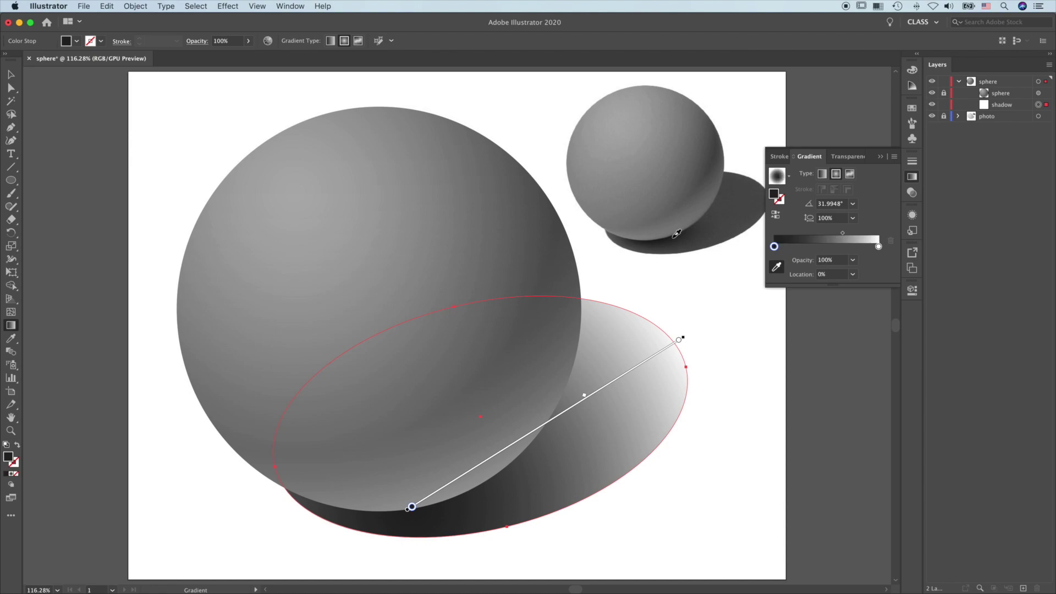
left_click(679, 341)
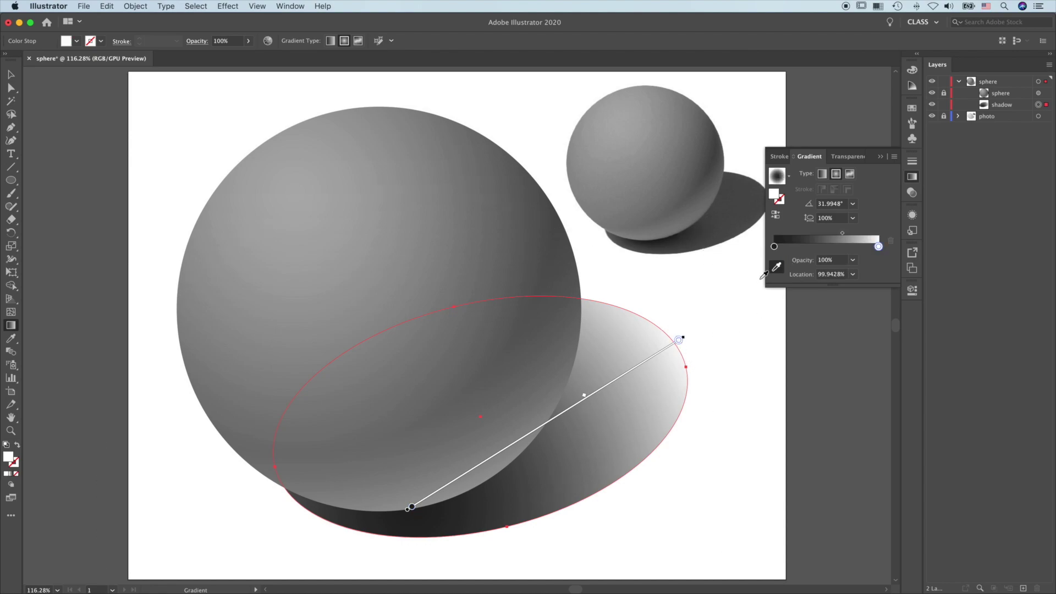
left_click(776, 267)
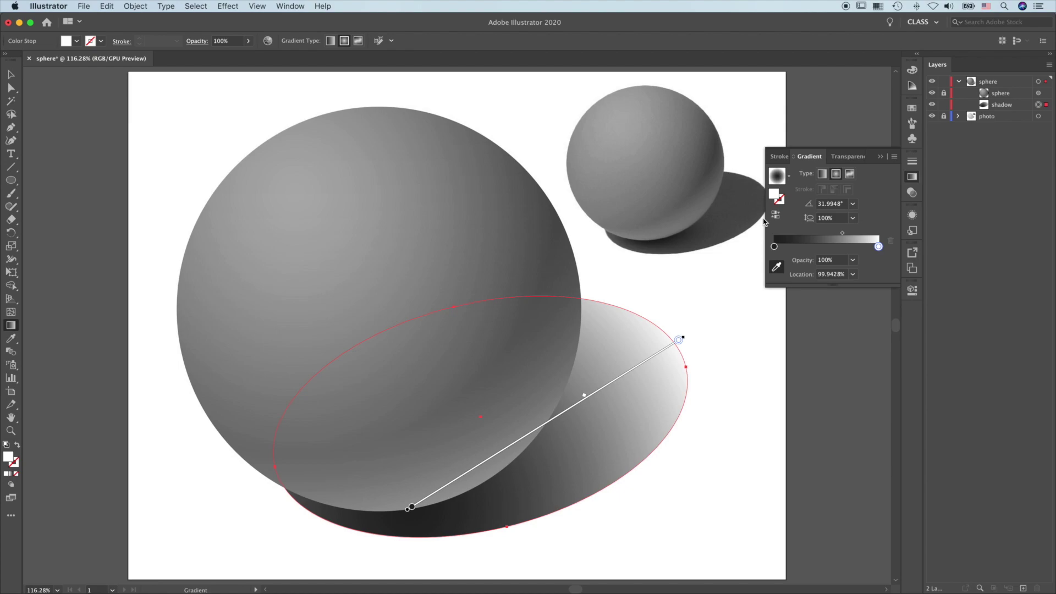
left_click(757, 185)
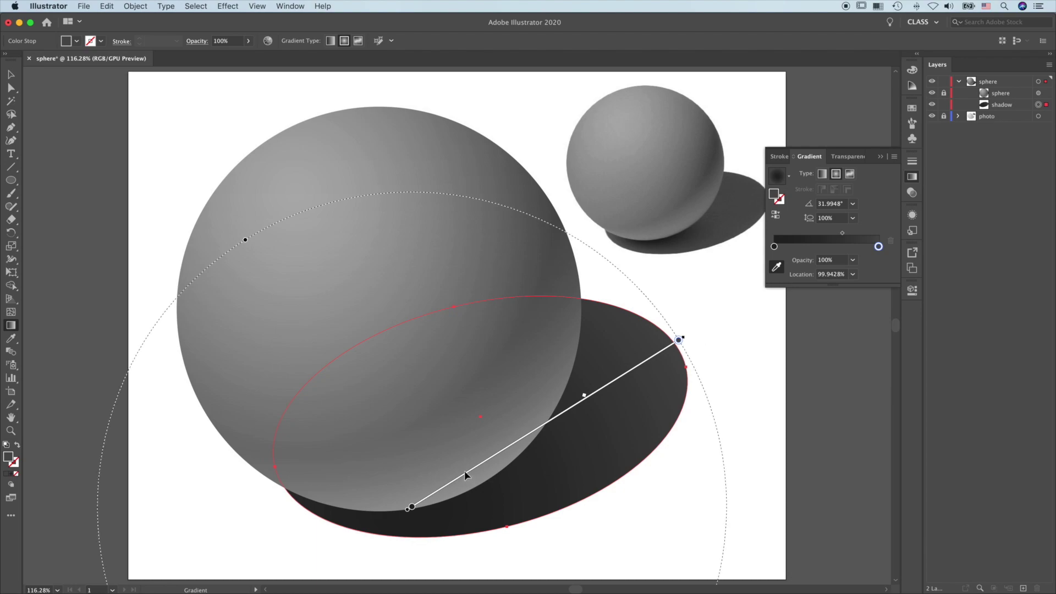
Step: Shift the shadow's gradient slightly upward, resample its start stop from the photo's shadow below the sphere, and deselect the ellipse
left_click_drag(464, 471, 463, 451)
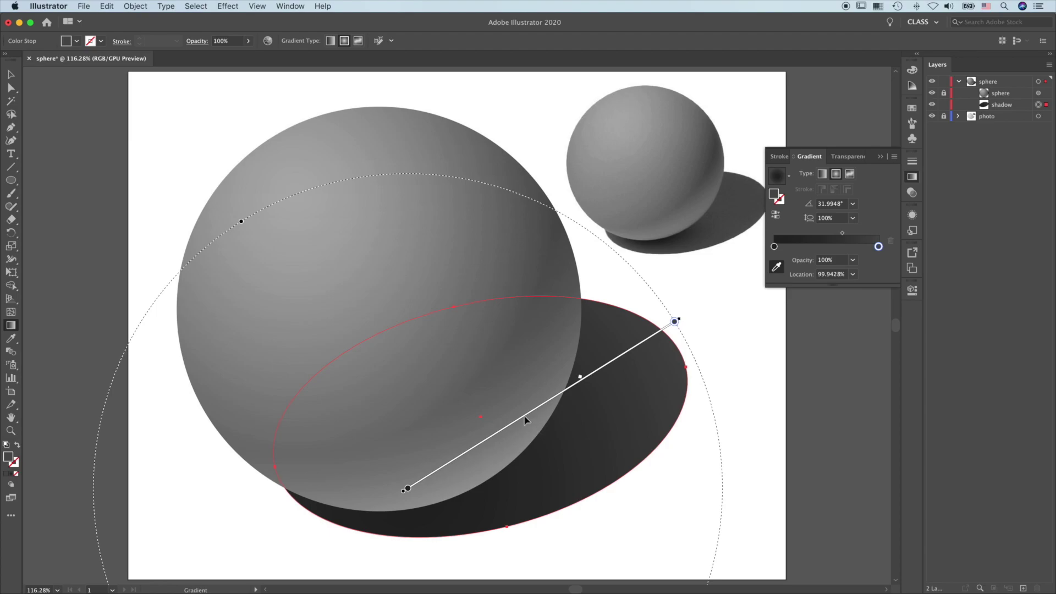
mouse_move(499, 435)
left_mouse_down()
mouse_move(488, 426)
mouse_move(507, 431)
mouse_move(498, 442)
left_mouse_up()
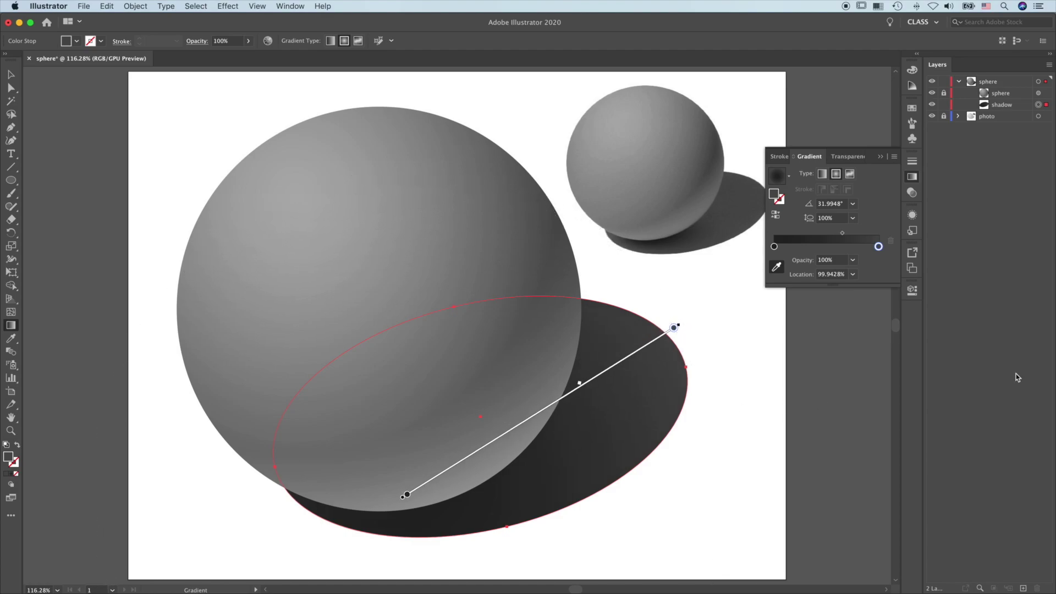
mouse_move(412, 477)
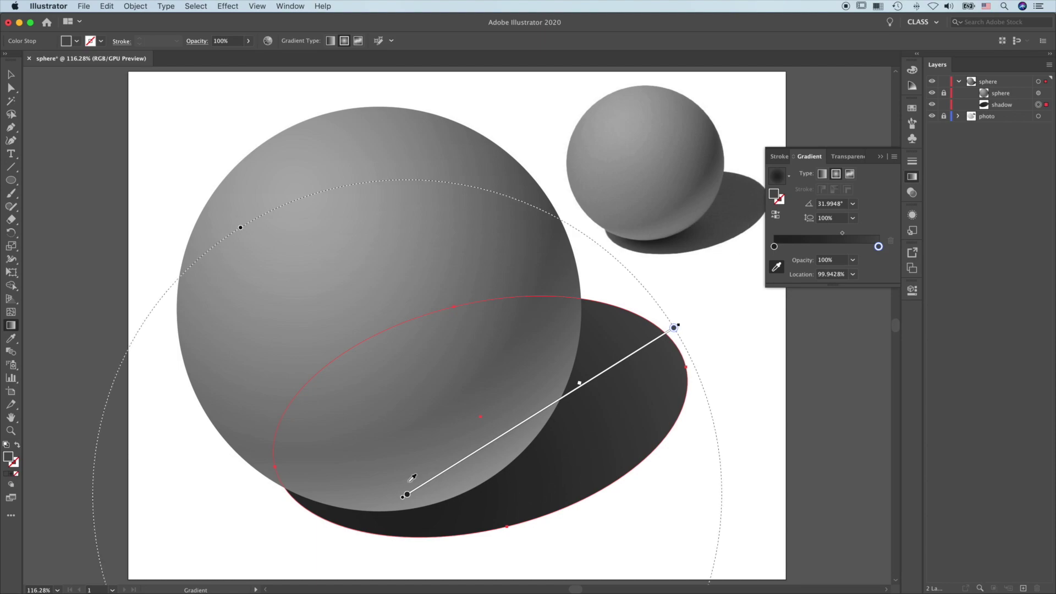
left_click(408, 494)
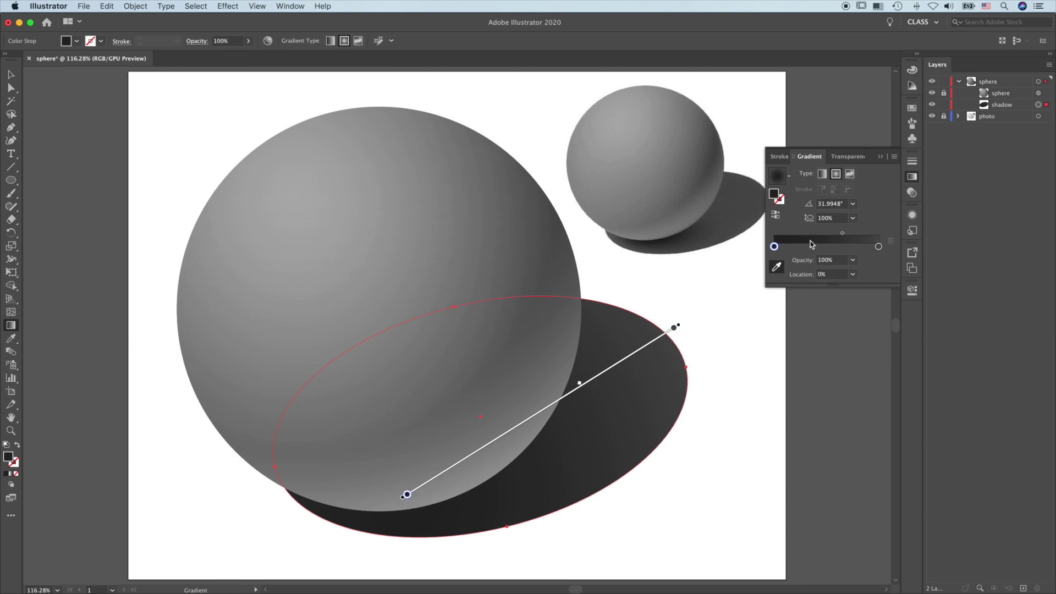
left_click(666, 244)
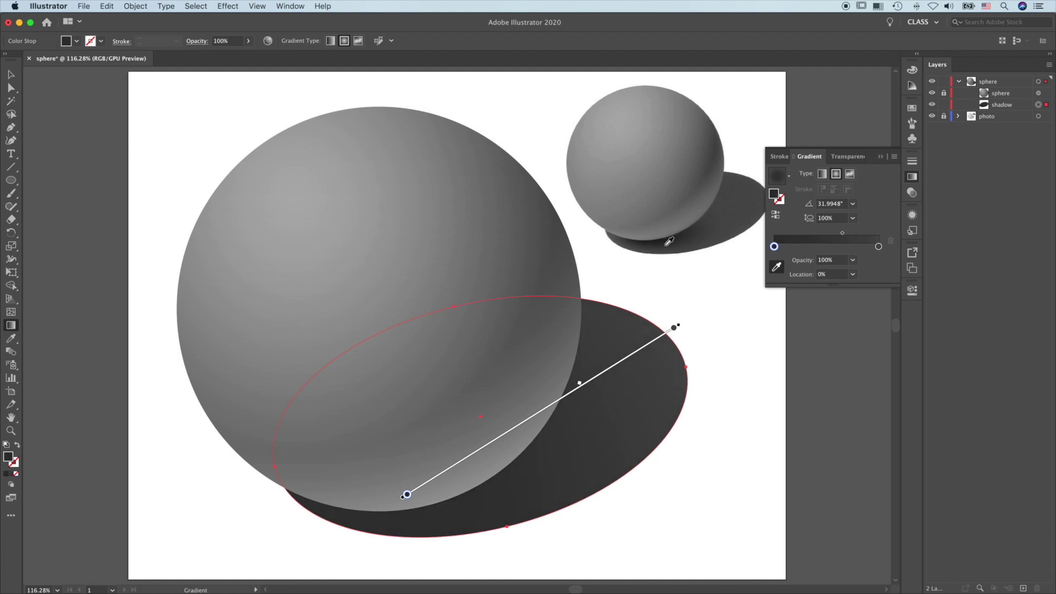
key("v")
left_click(750, 217)
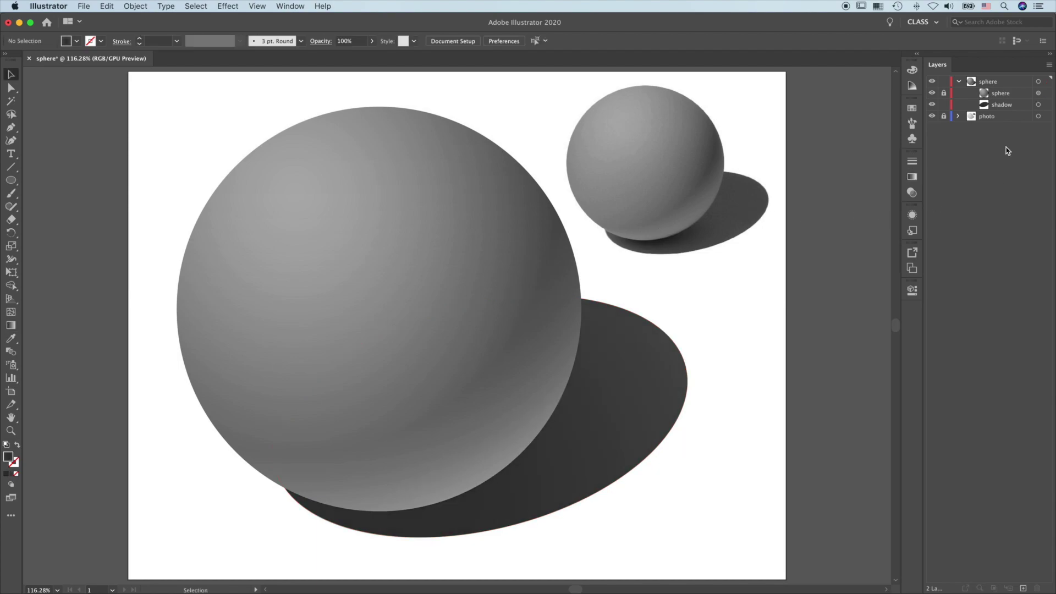
Step: Lock the shadow path, unlock and select the sphere path, and add a new fill to its appearance
left_click(944, 105)
left_click(944, 93)
left_click(1048, 93)
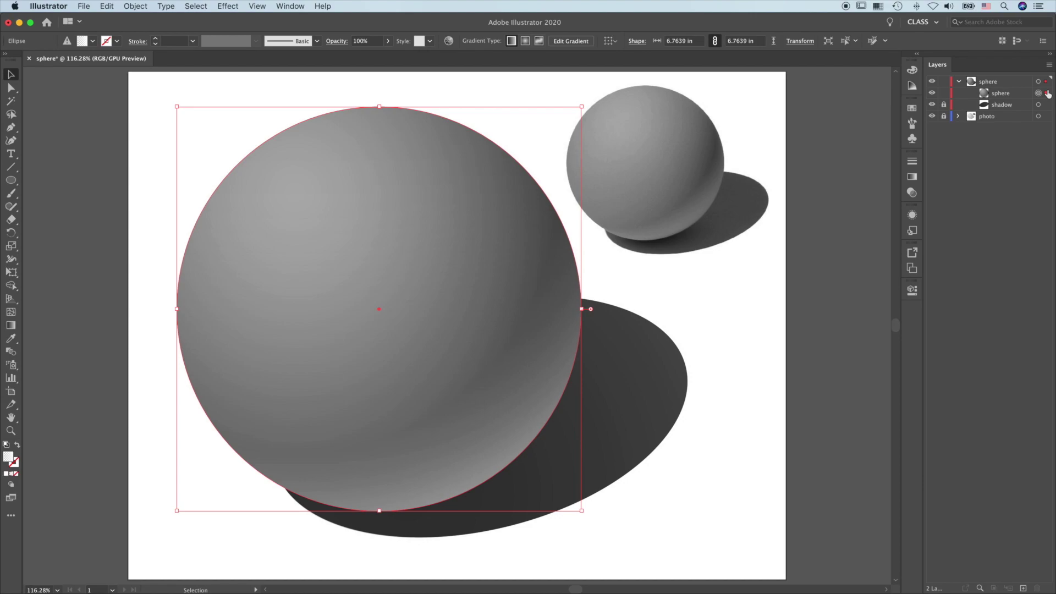
left_click(912, 215)
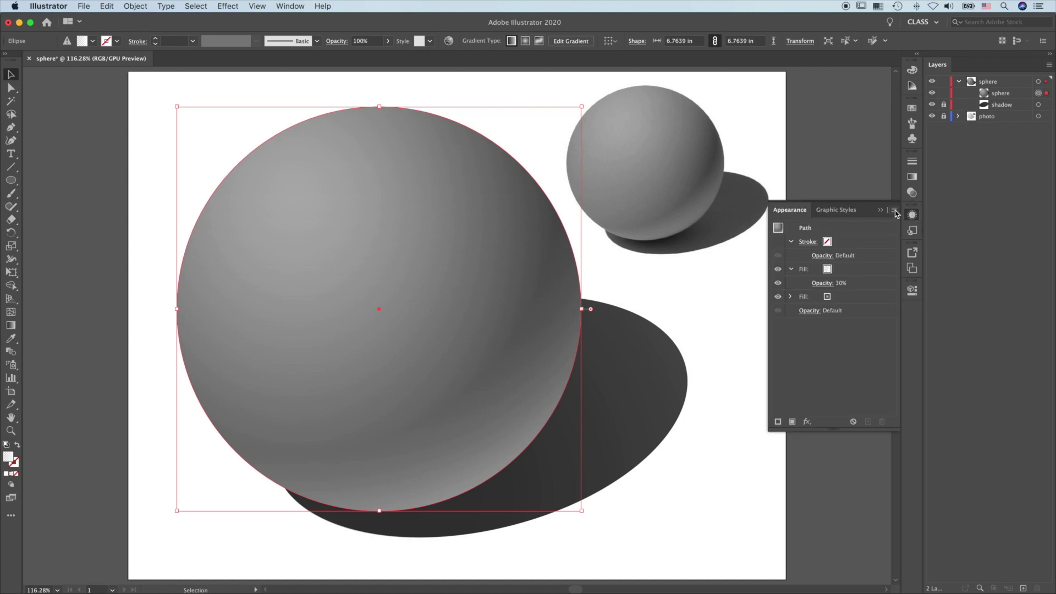
left_click(895, 211)
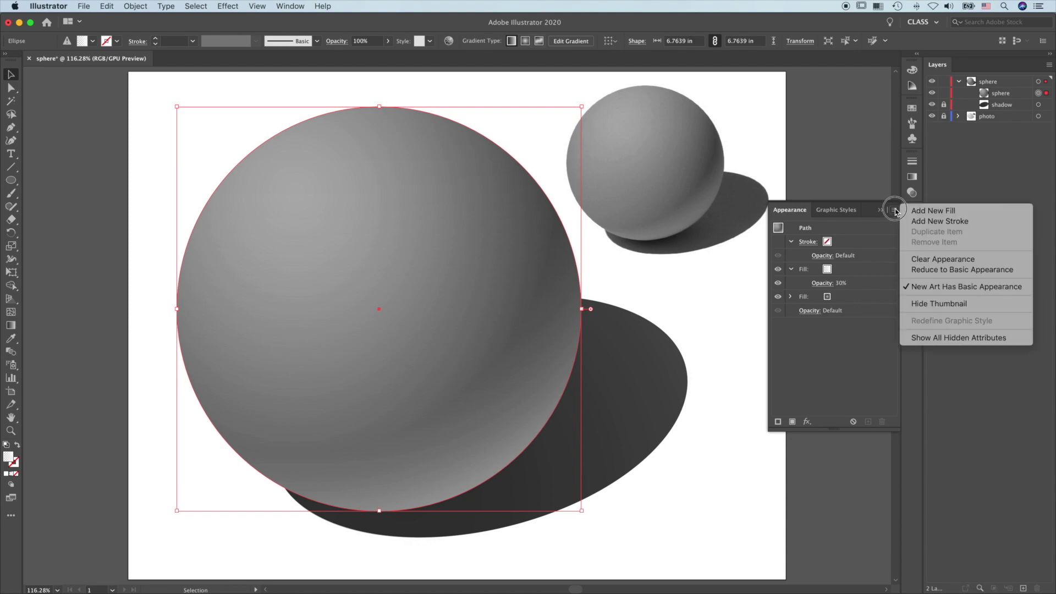
left_click(941, 211)
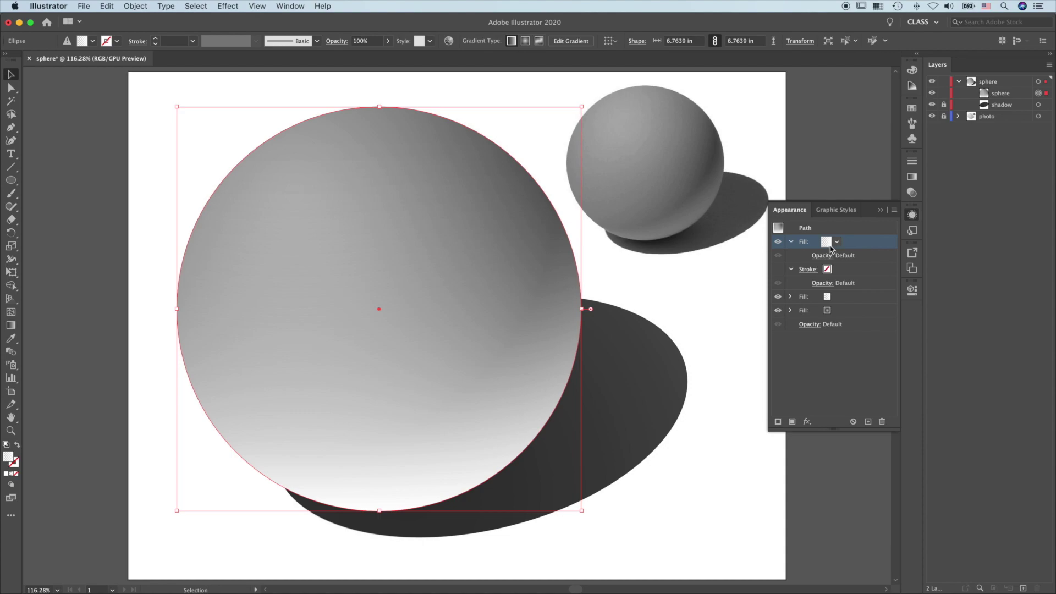
Step: Make the sphere's new fill solid red, FF0000, and show its color values in RGB
left_click(6, 473)
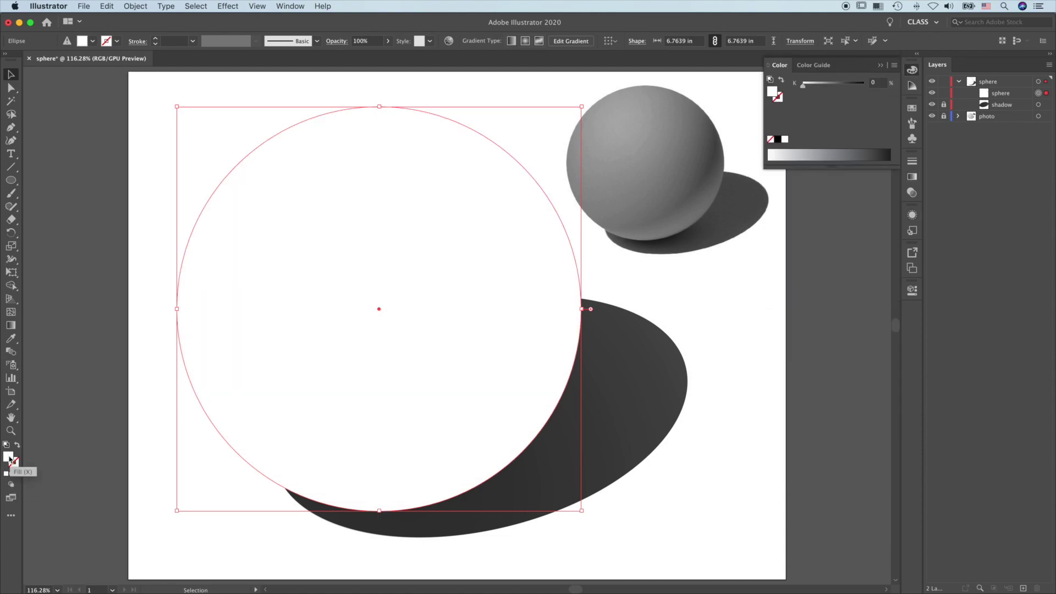
double_click(8, 457)
left_click_drag(361, 177, 396, 145)
left_click(511, 168)
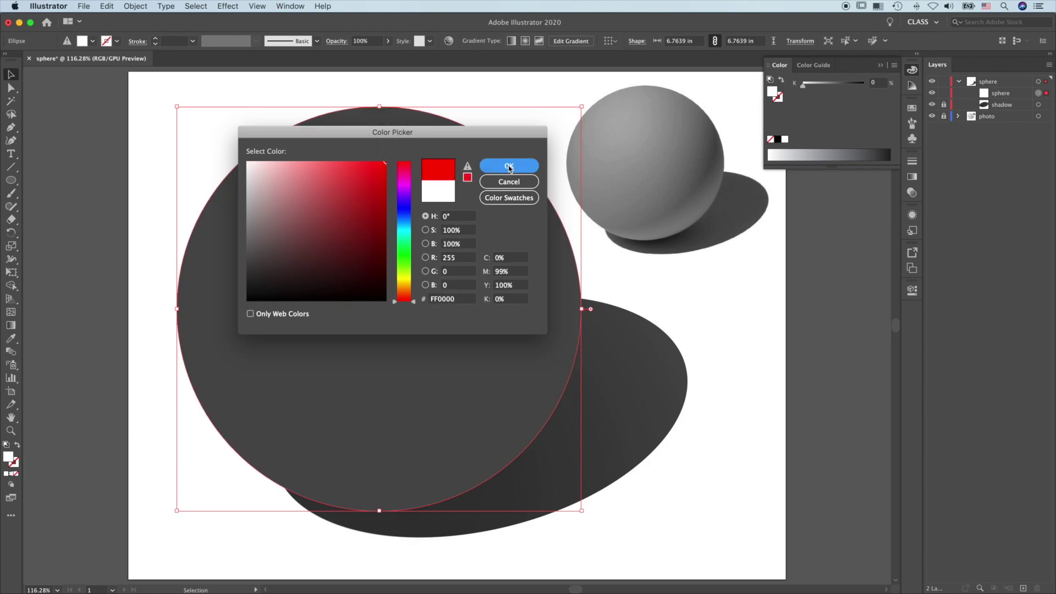
left_click(894, 65)
left_click(919, 95)
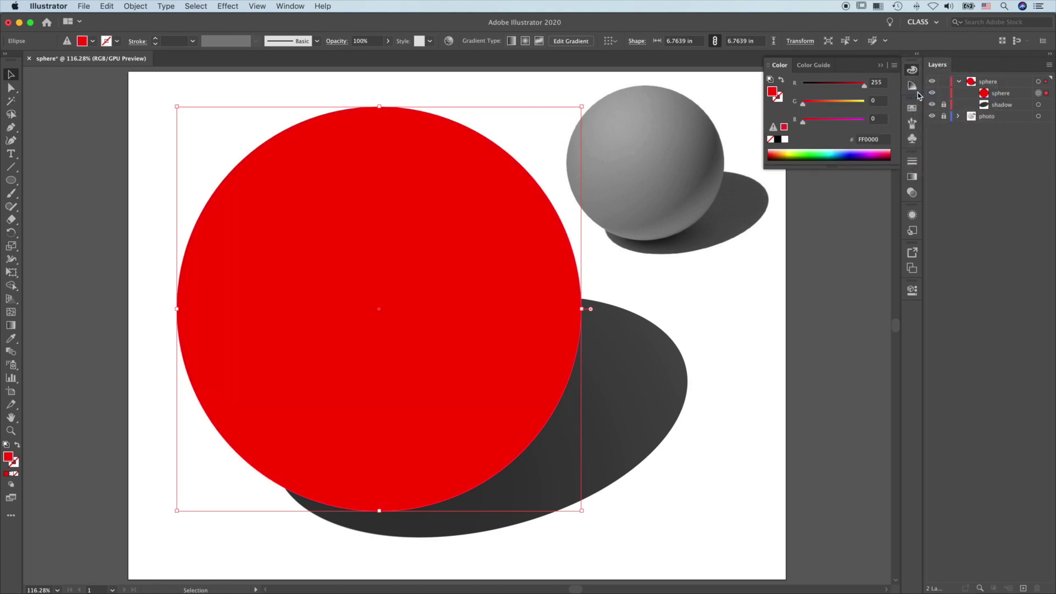
Step: Try the Darken, Multiply, Color Burn, Lighten and Screen blending modes on the sphere's red fill
left_click(911, 215)
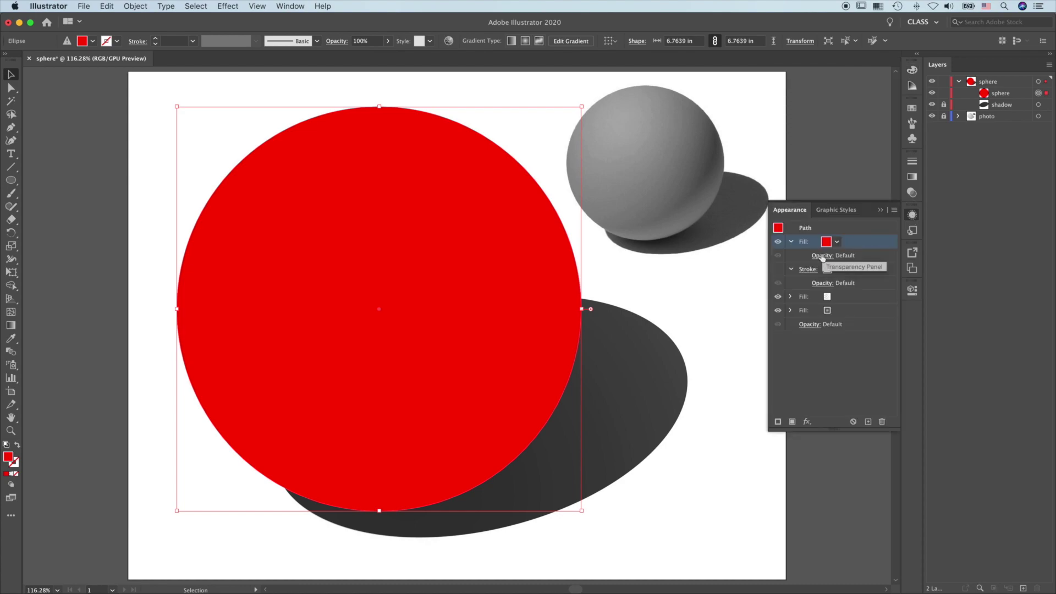
left_click(821, 256)
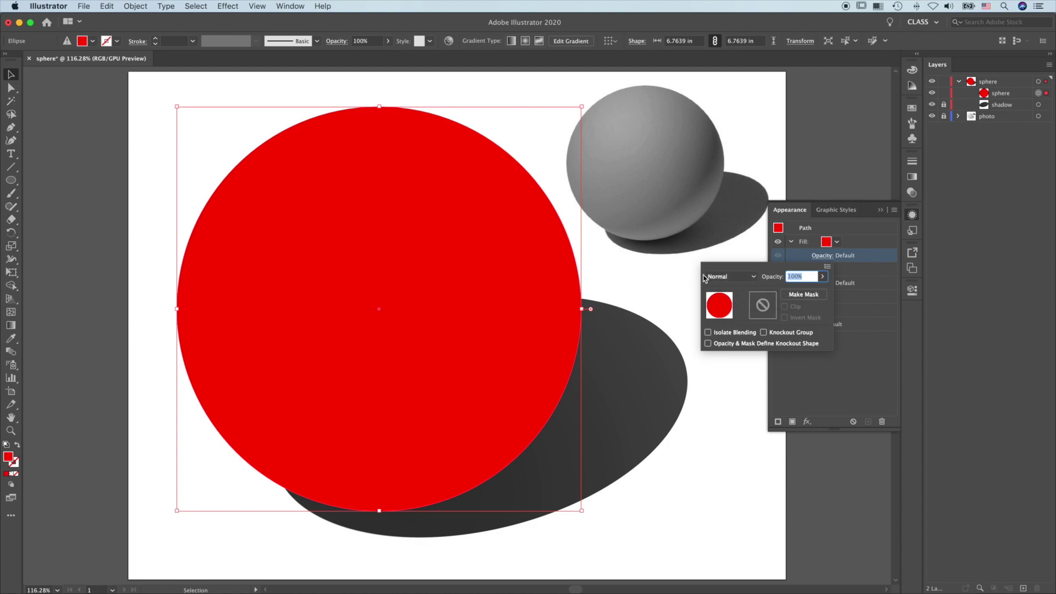
left_click(753, 277)
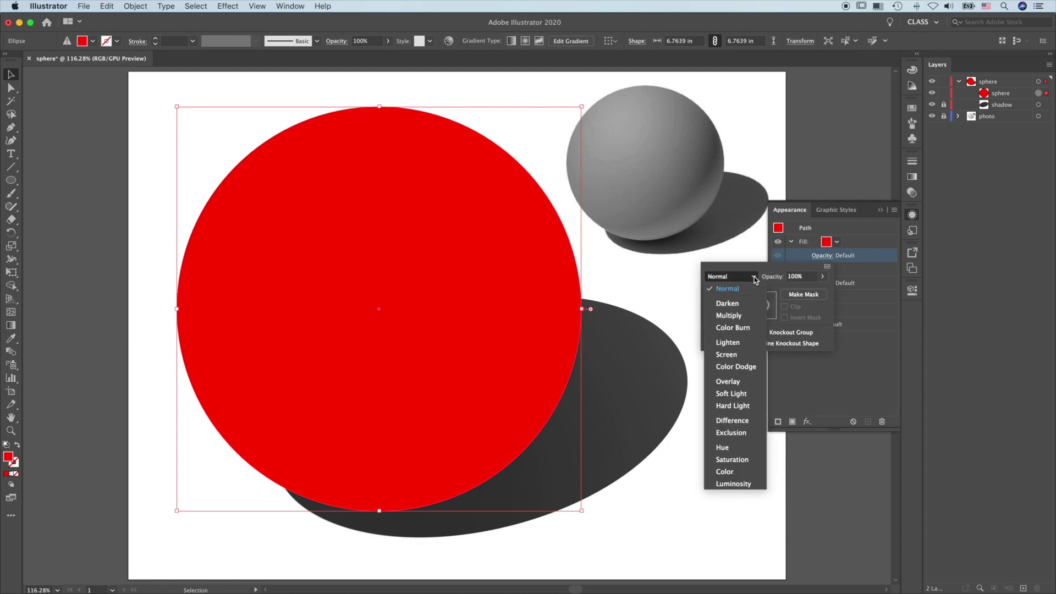
left_click(728, 303)
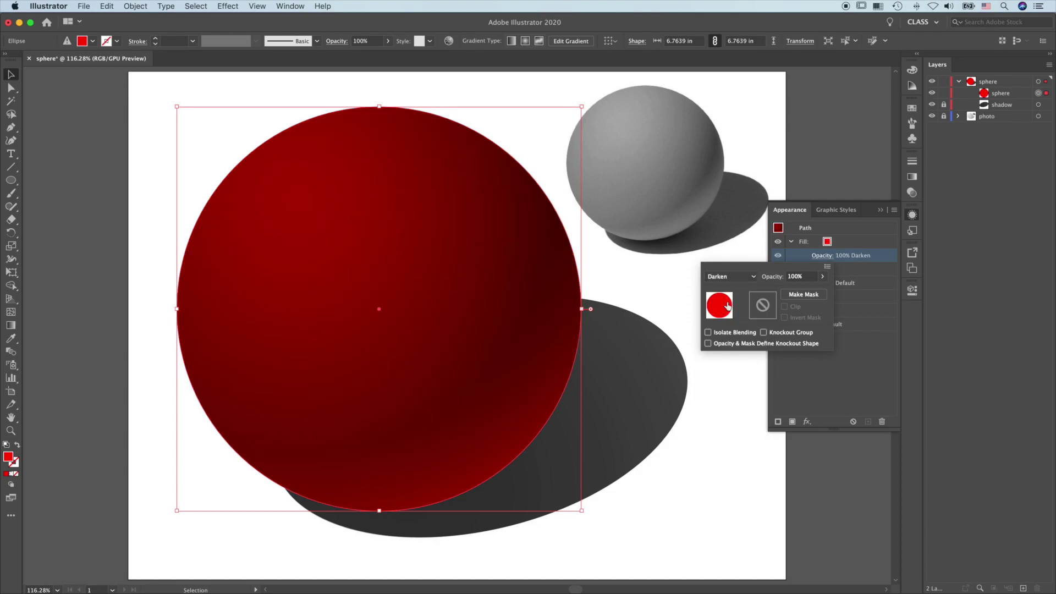
left_click(752, 277)
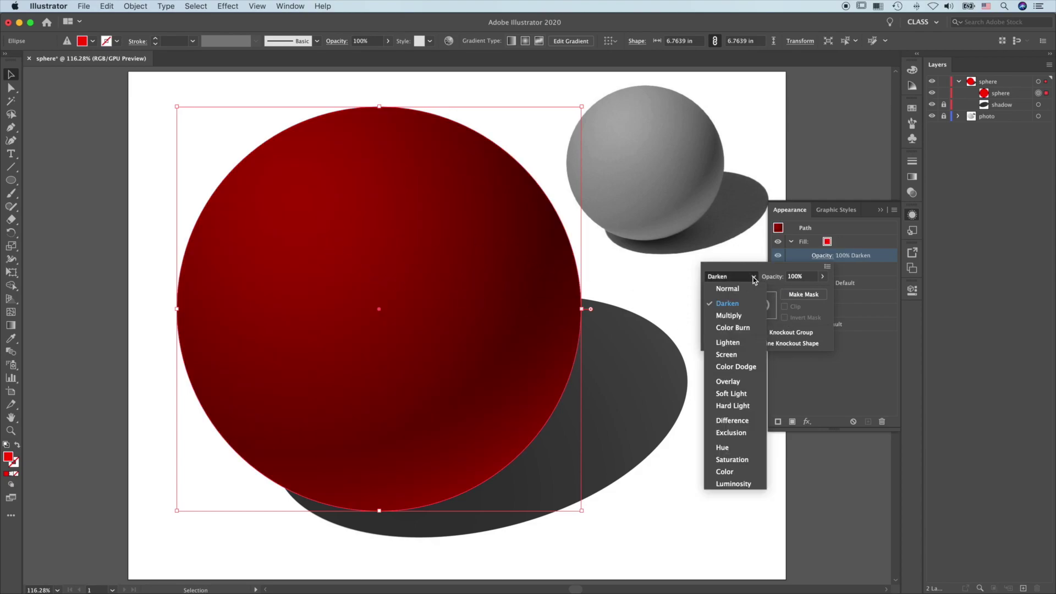
left_click(737, 316)
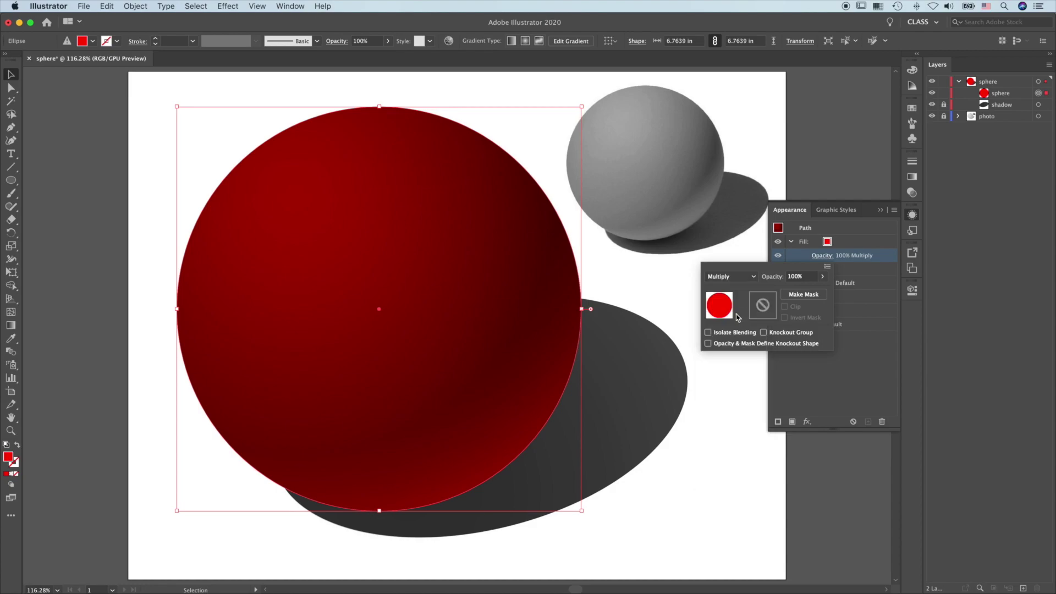
left_click(753, 277)
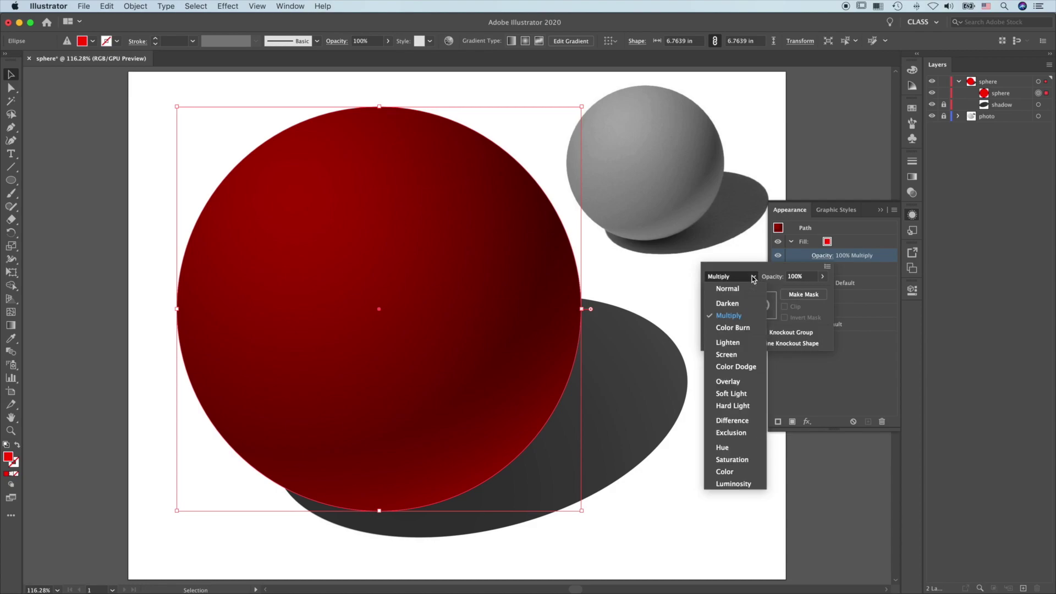
left_click(739, 328)
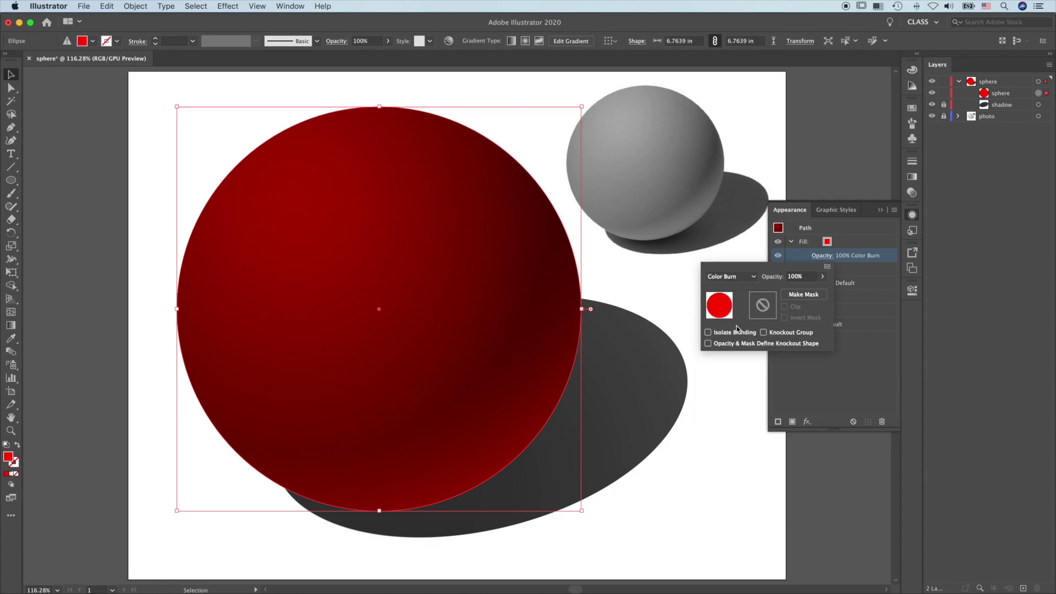
left_click(753, 278)
left_click(732, 343)
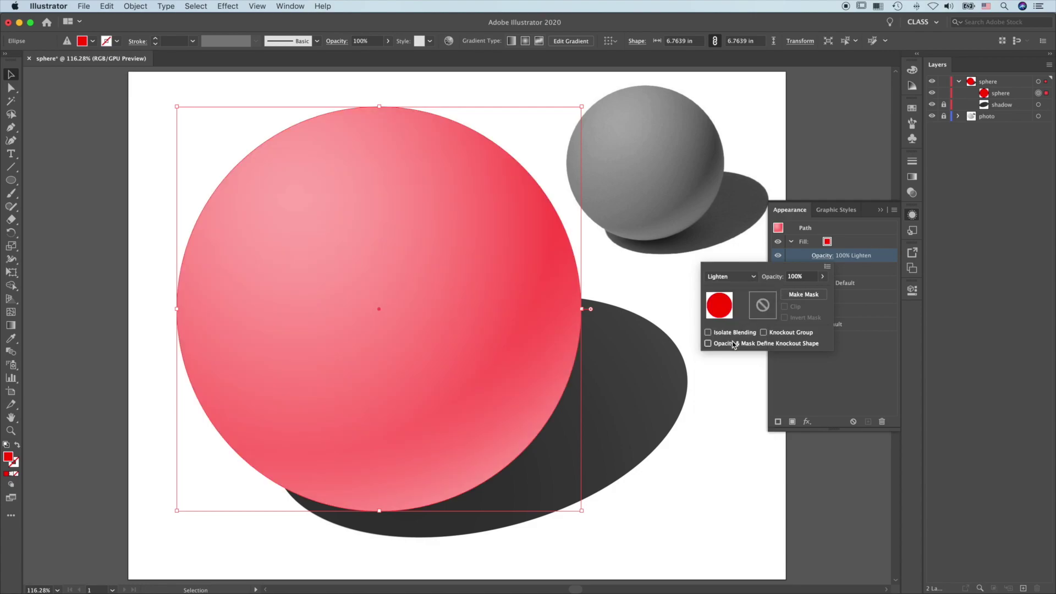
left_click(753, 276)
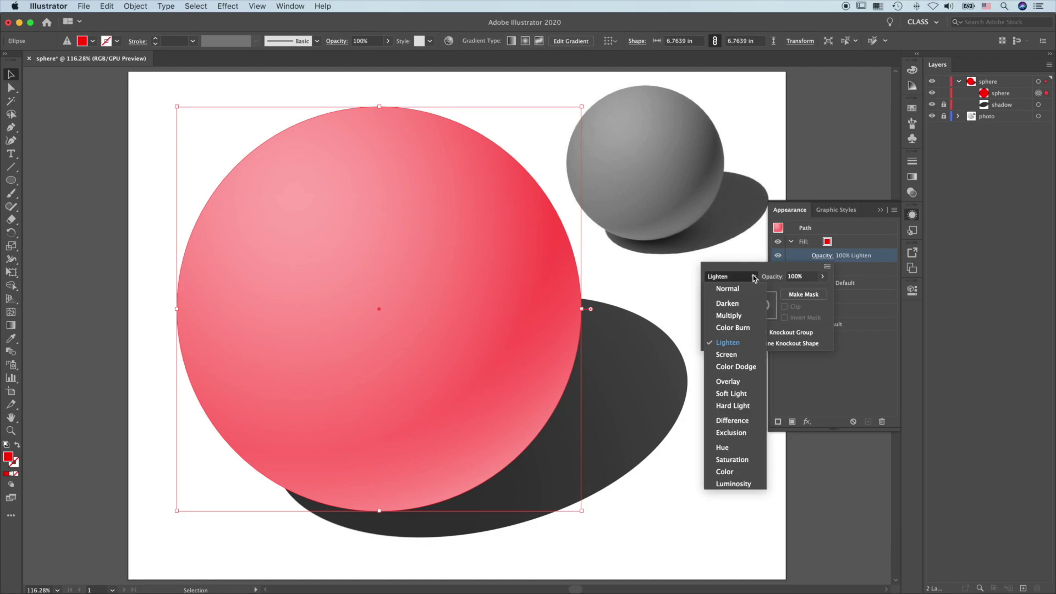
left_click(727, 354)
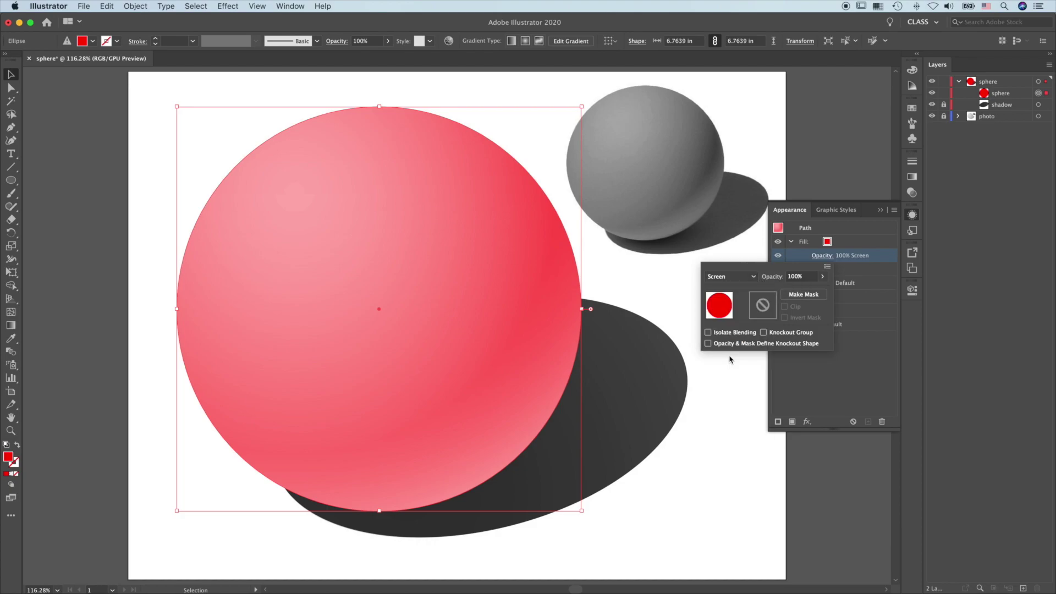
Step: Set the sphere's red fill to the Overlay blending mode at 75% opacity and deselect the sphere
left_click(753, 277)
left_click(731, 383)
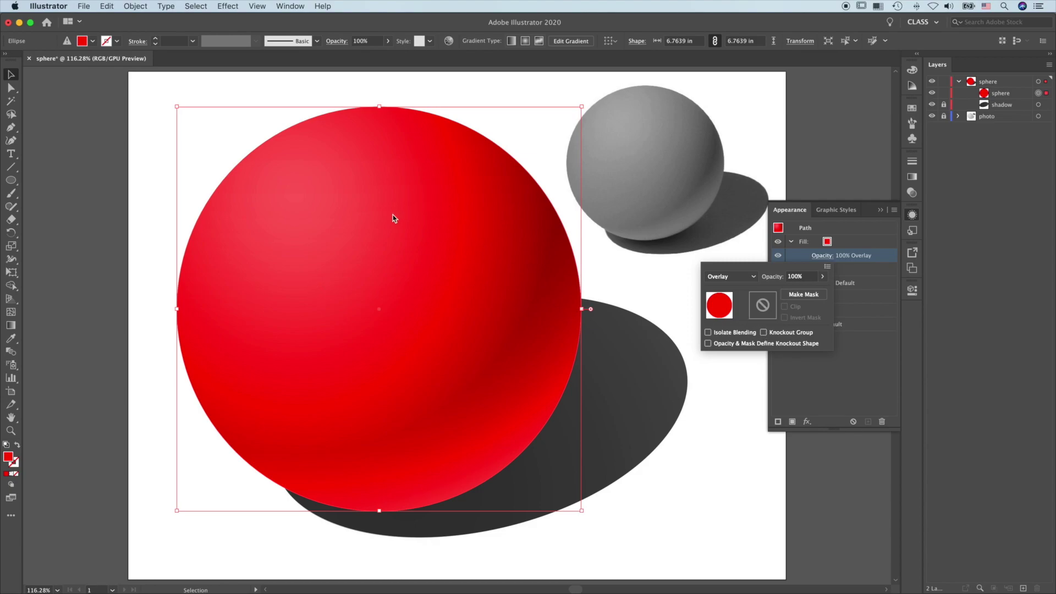
left_click(821, 277)
left_click_drag(822, 289, 808, 293)
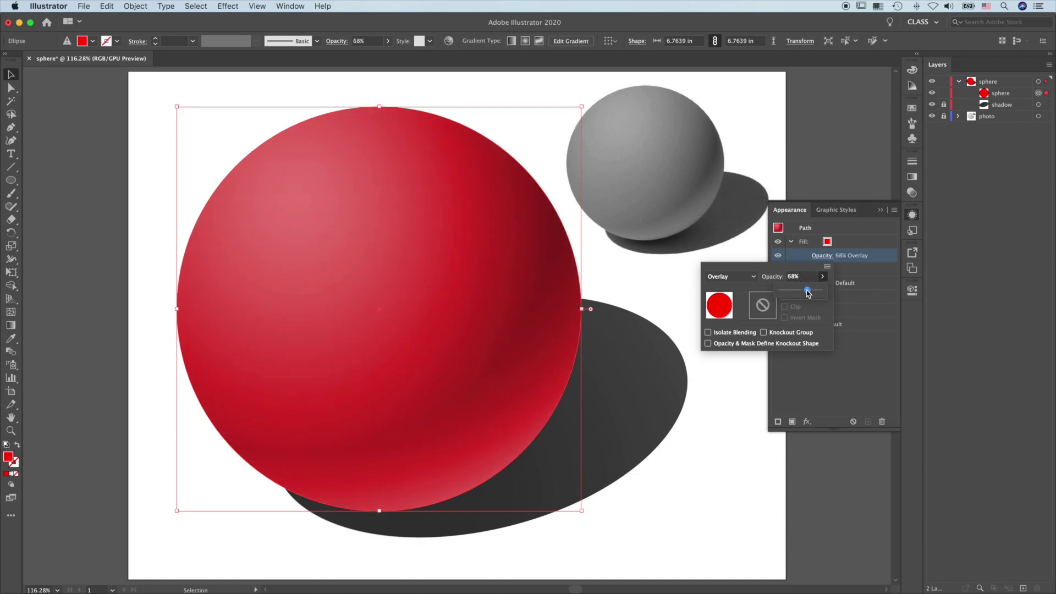
mouse_move(807, 293)
left_mouse_down()
mouse_move(796, 291)
mouse_move(811, 294)
left_mouse_up()
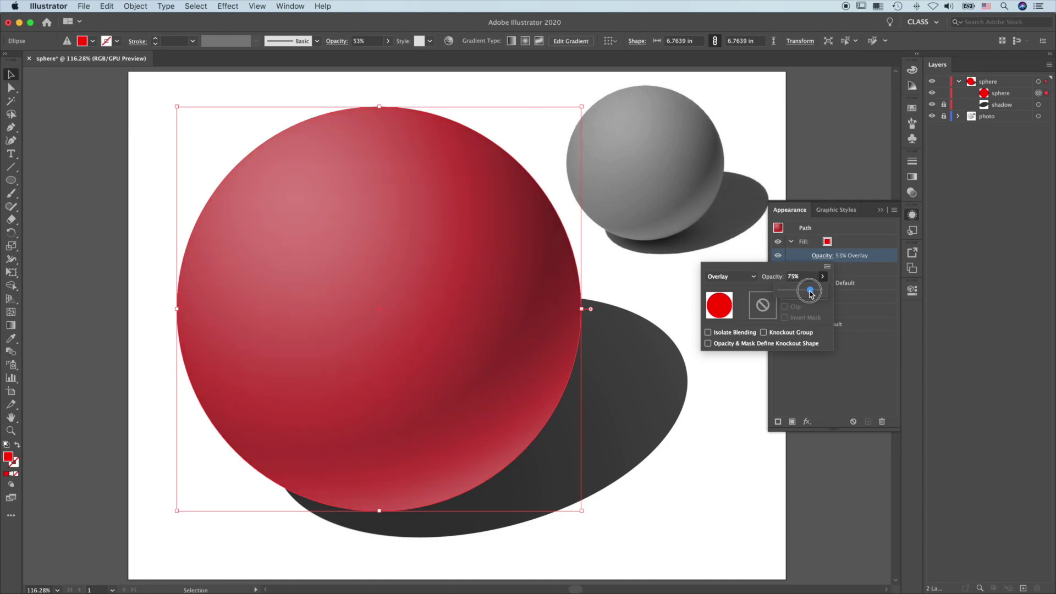
left_click(824, 240)
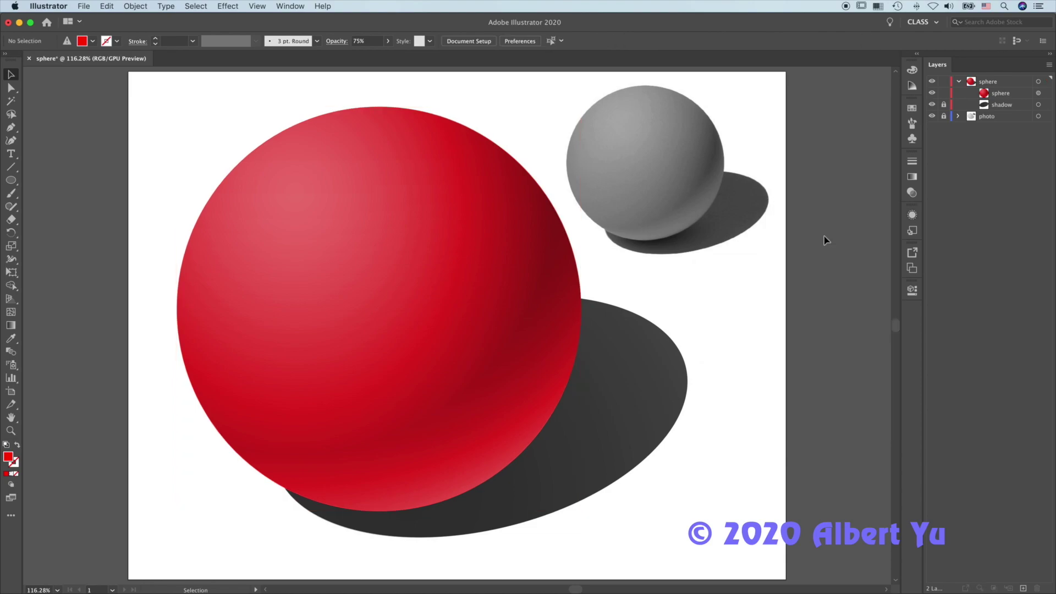